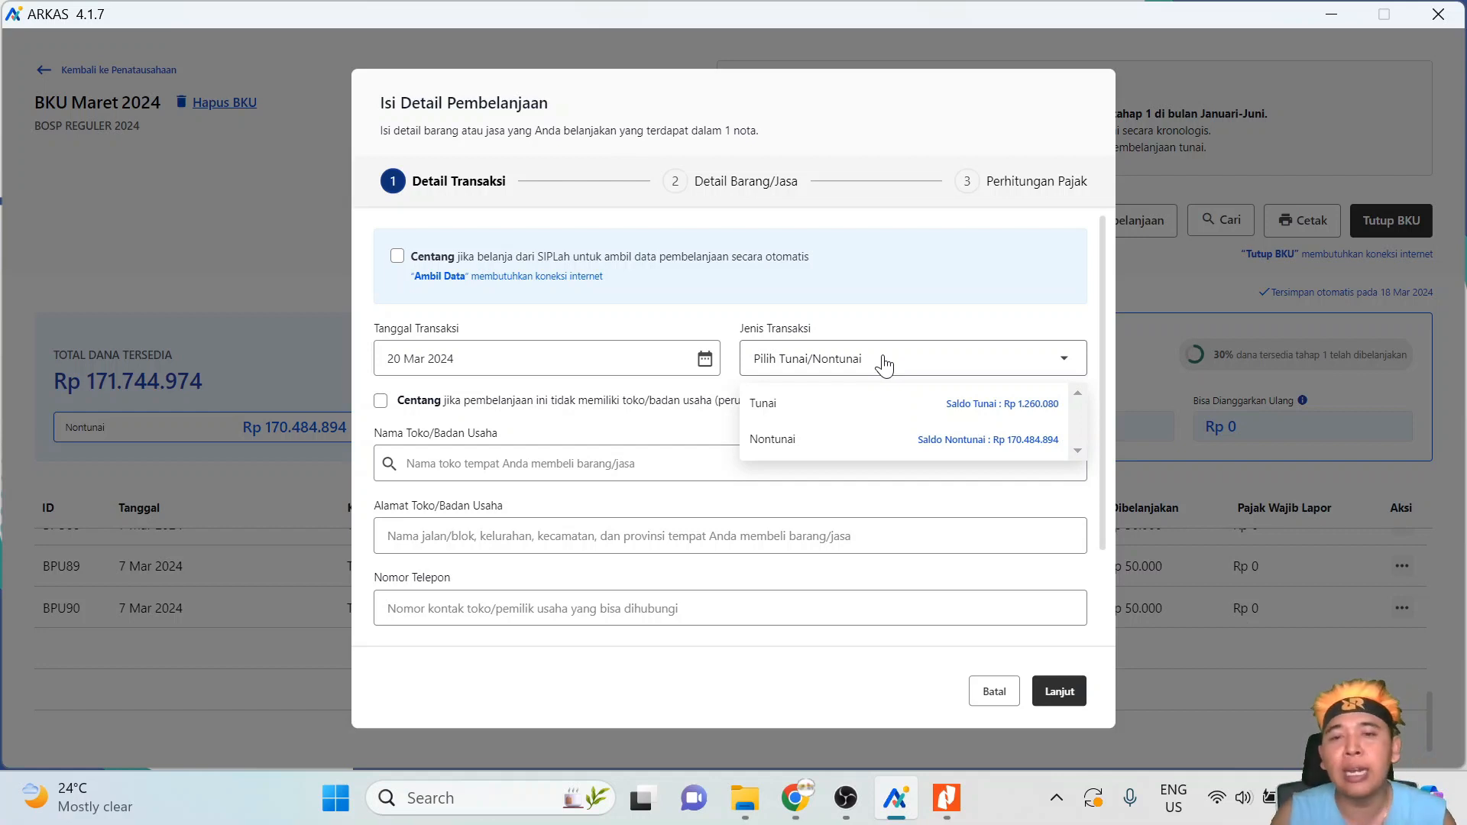
- Pick Tunai as the transaction type, then switch it to Nontunai
click(777, 417)
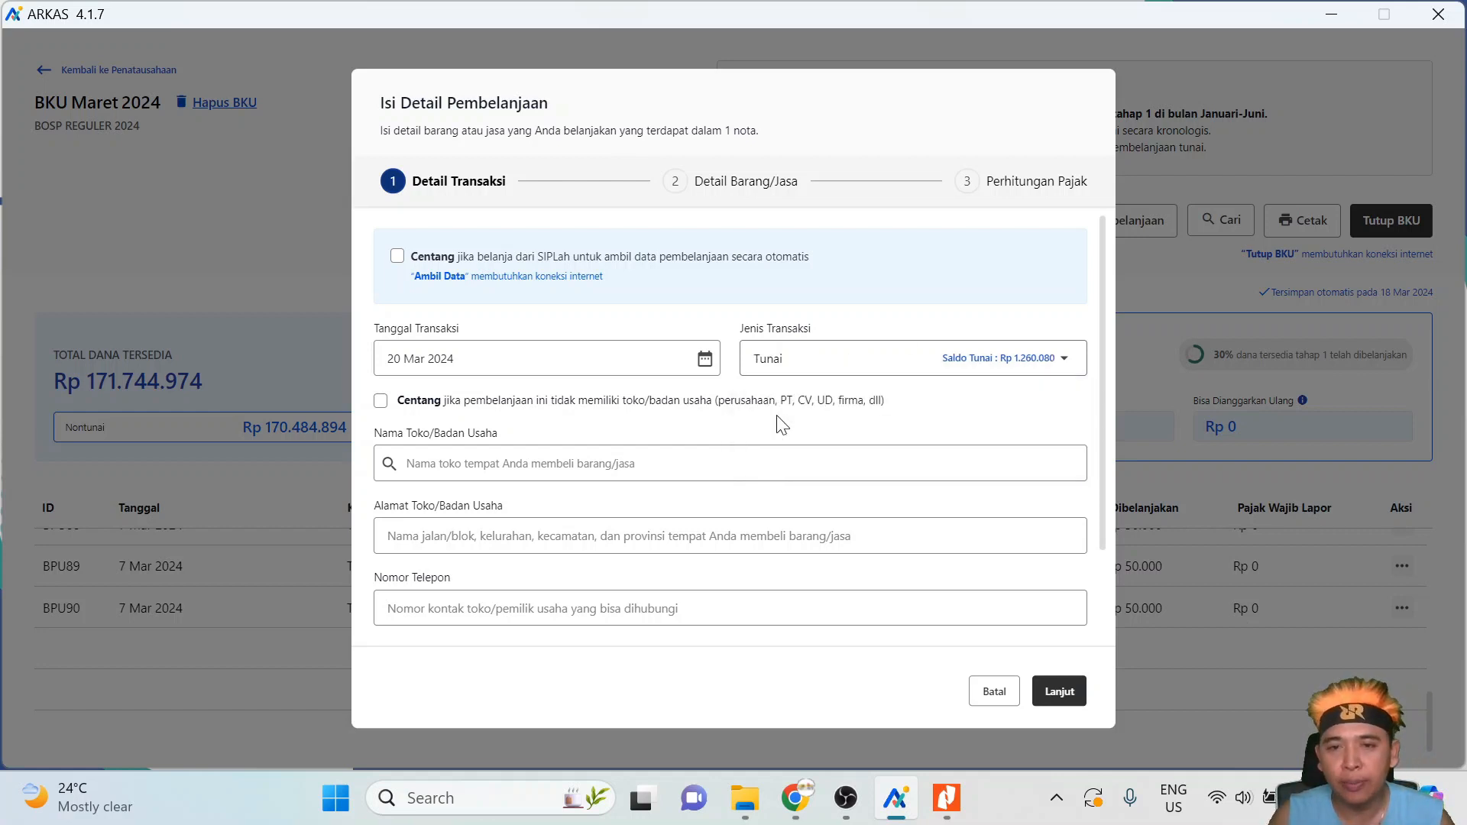
click(796, 360)
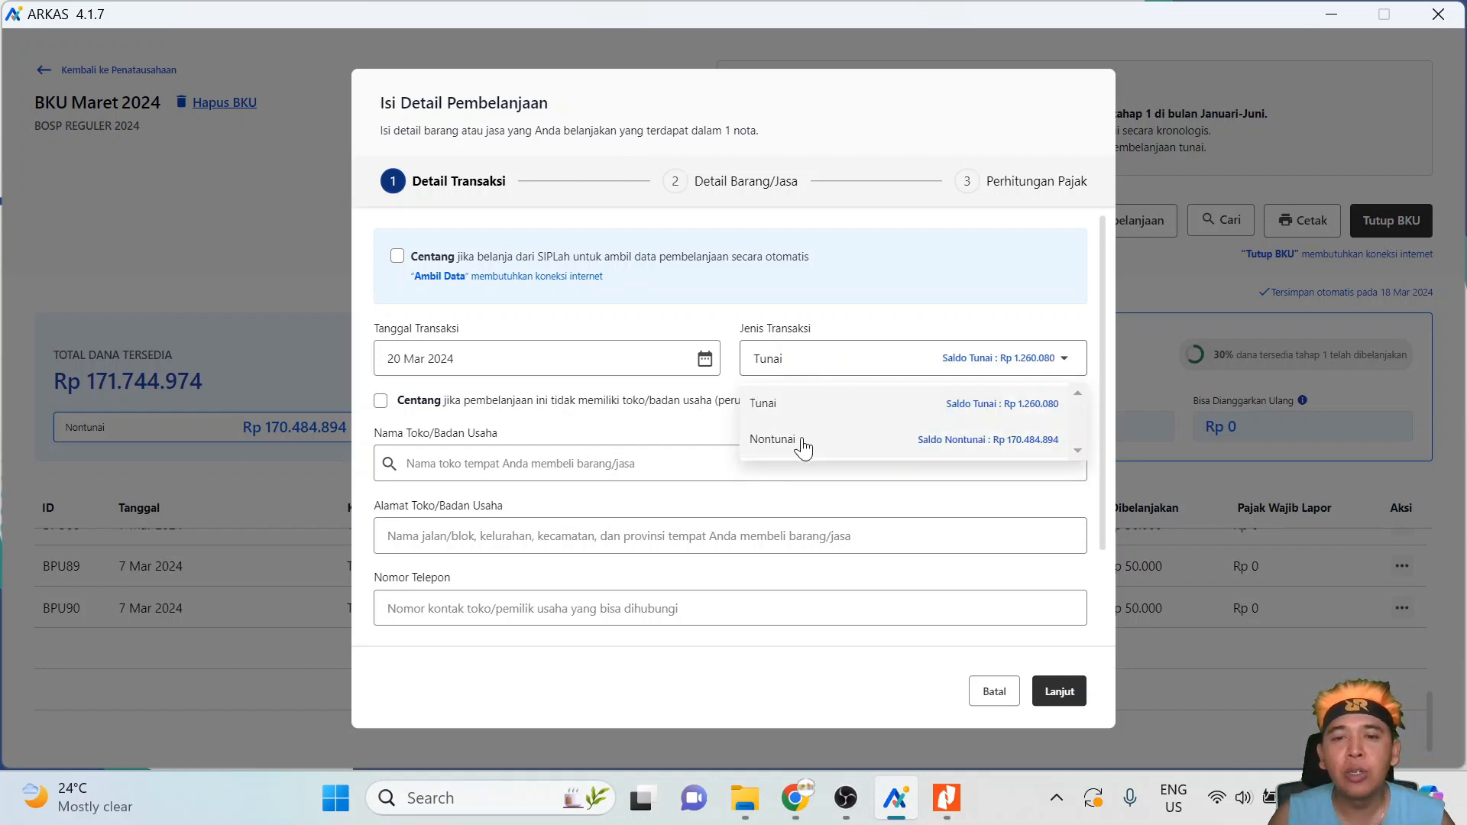
click(804, 443)
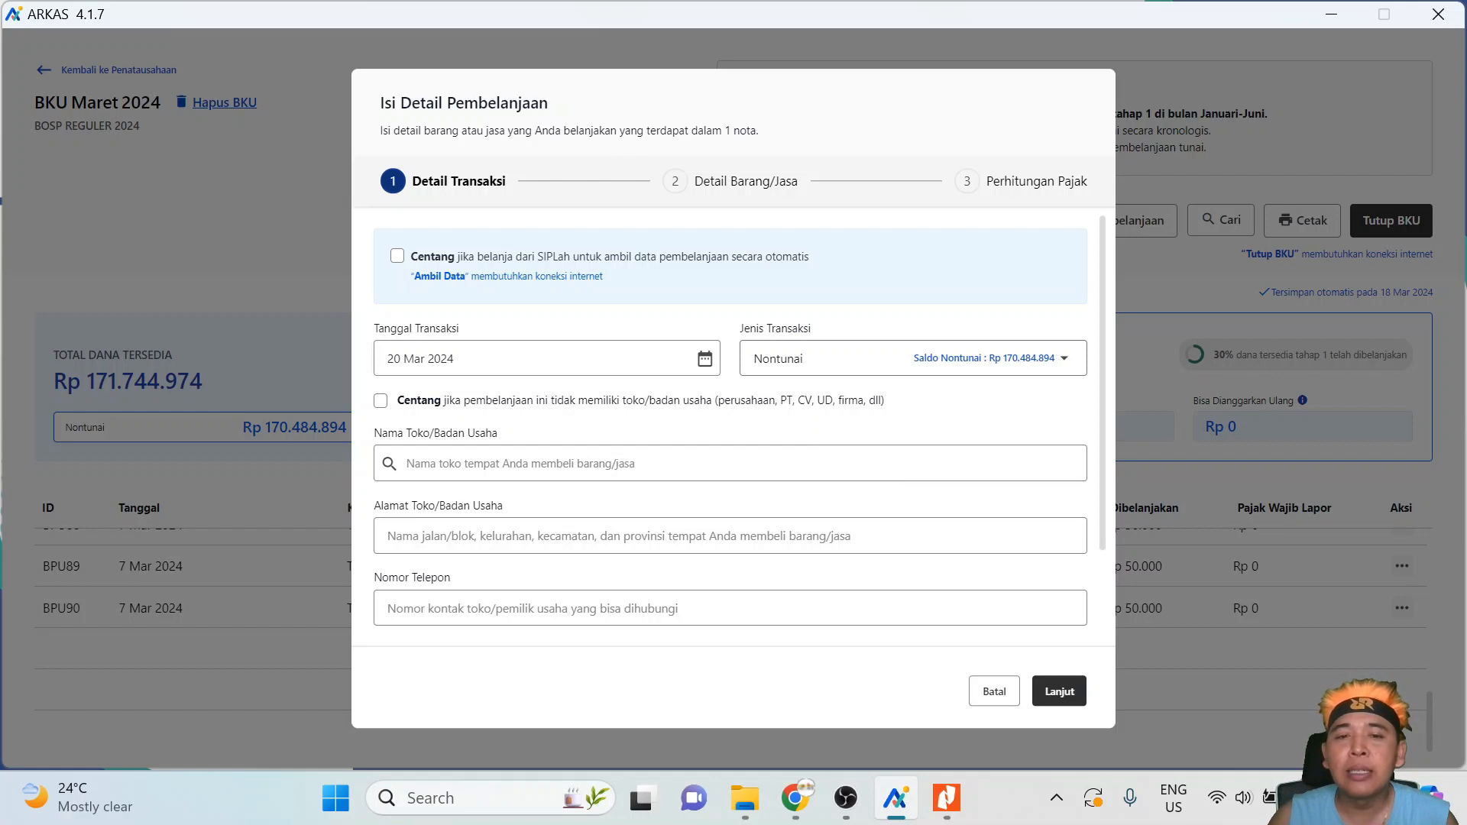
- Mark the seller as having no store or business entity and enter the recipient's name
click(380, 403)
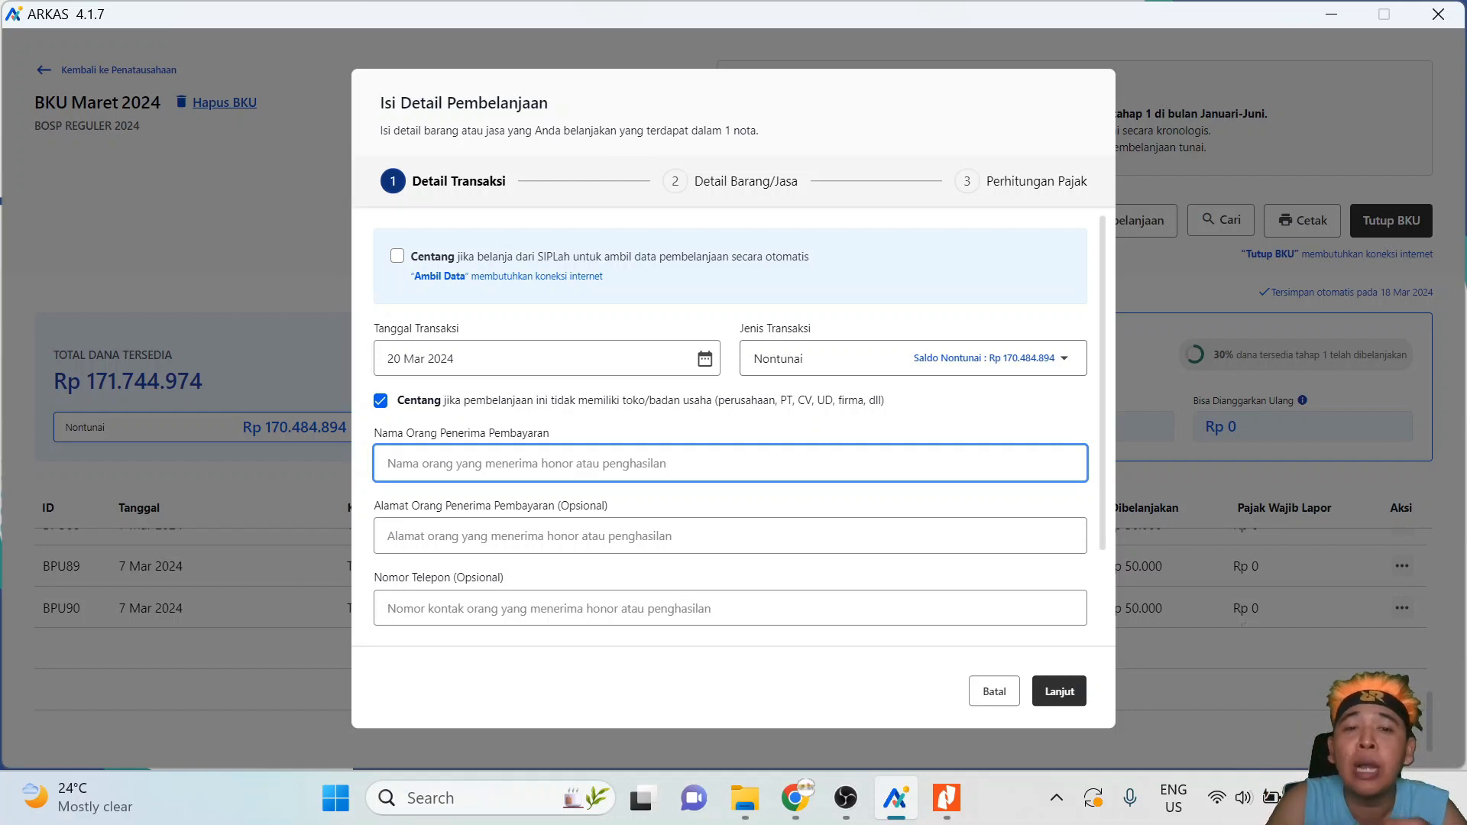
text(I wayan)
key(BackSpace)
key(BackSpace)
key(BackSpace)
key(BackSpace)
key(BackSpace)
key(BackSpace)
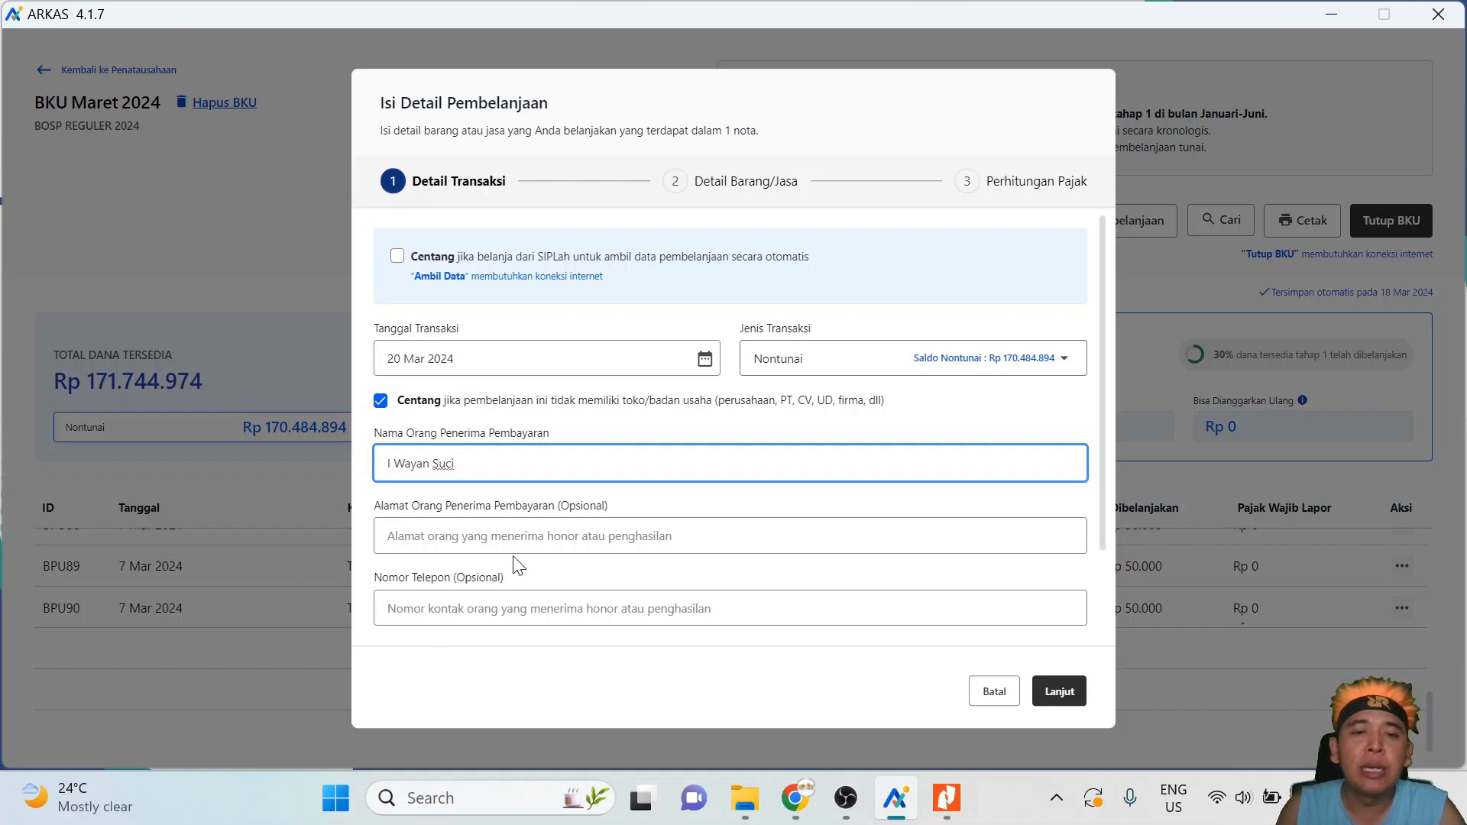
- Enter the recipient's street address in the Alamat field
key(Tab)
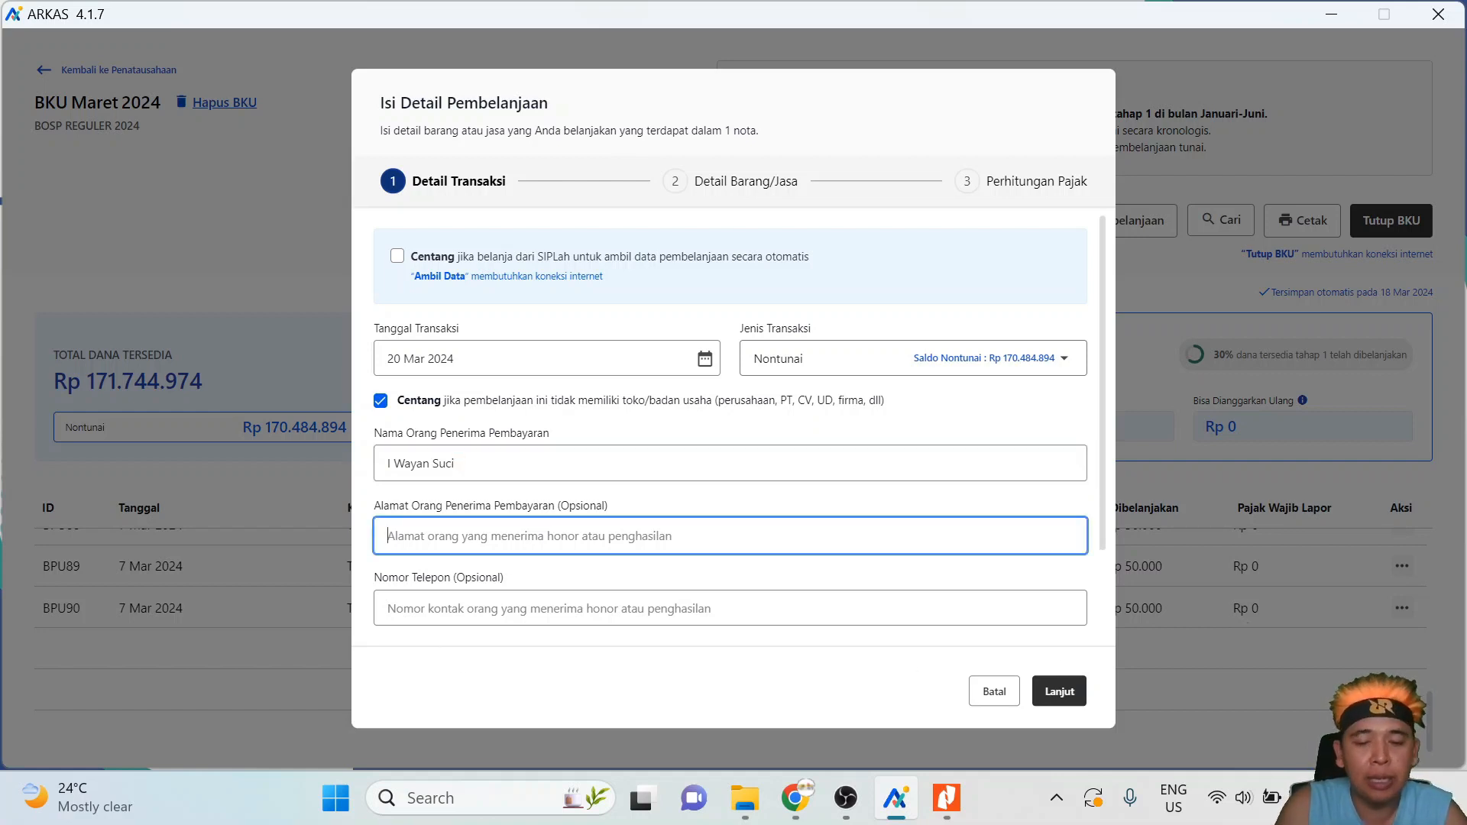
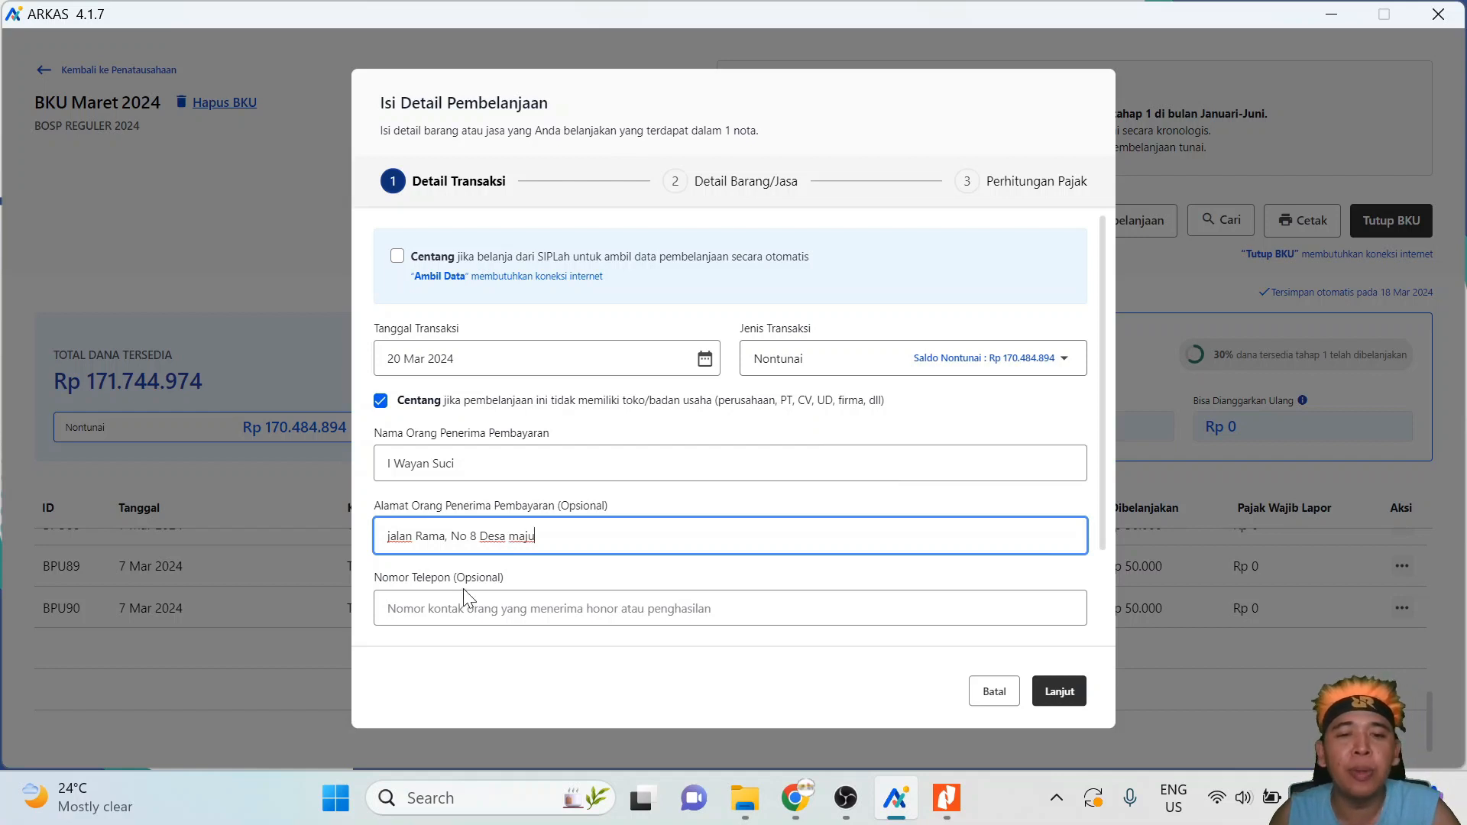
click(388, 609)
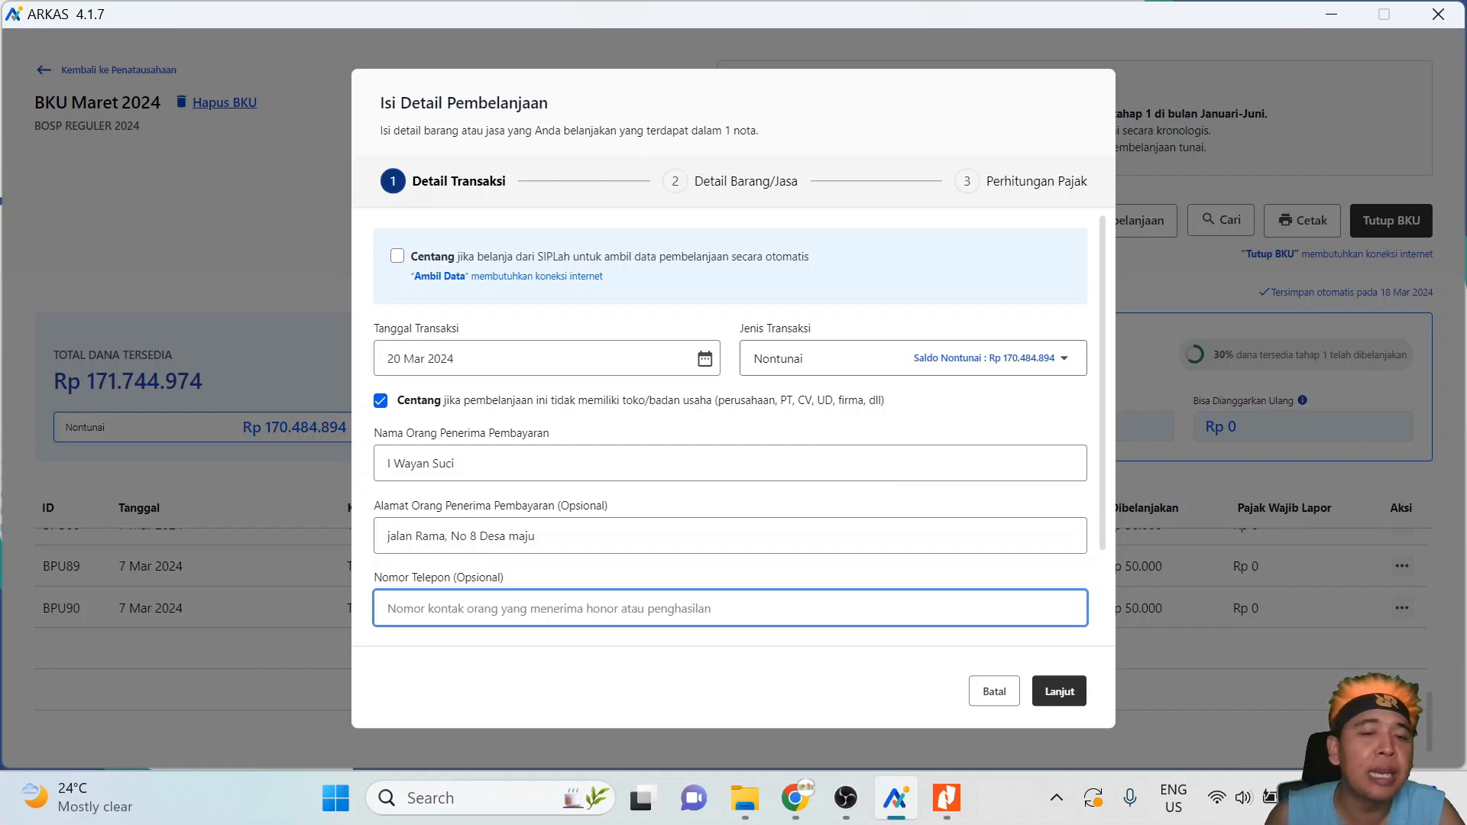
- Enter the recipient's phone number, tick 'tidak memiliki NPWP', and continue to Detail Barang/Jasa
scroll(432, 623, down, 2)
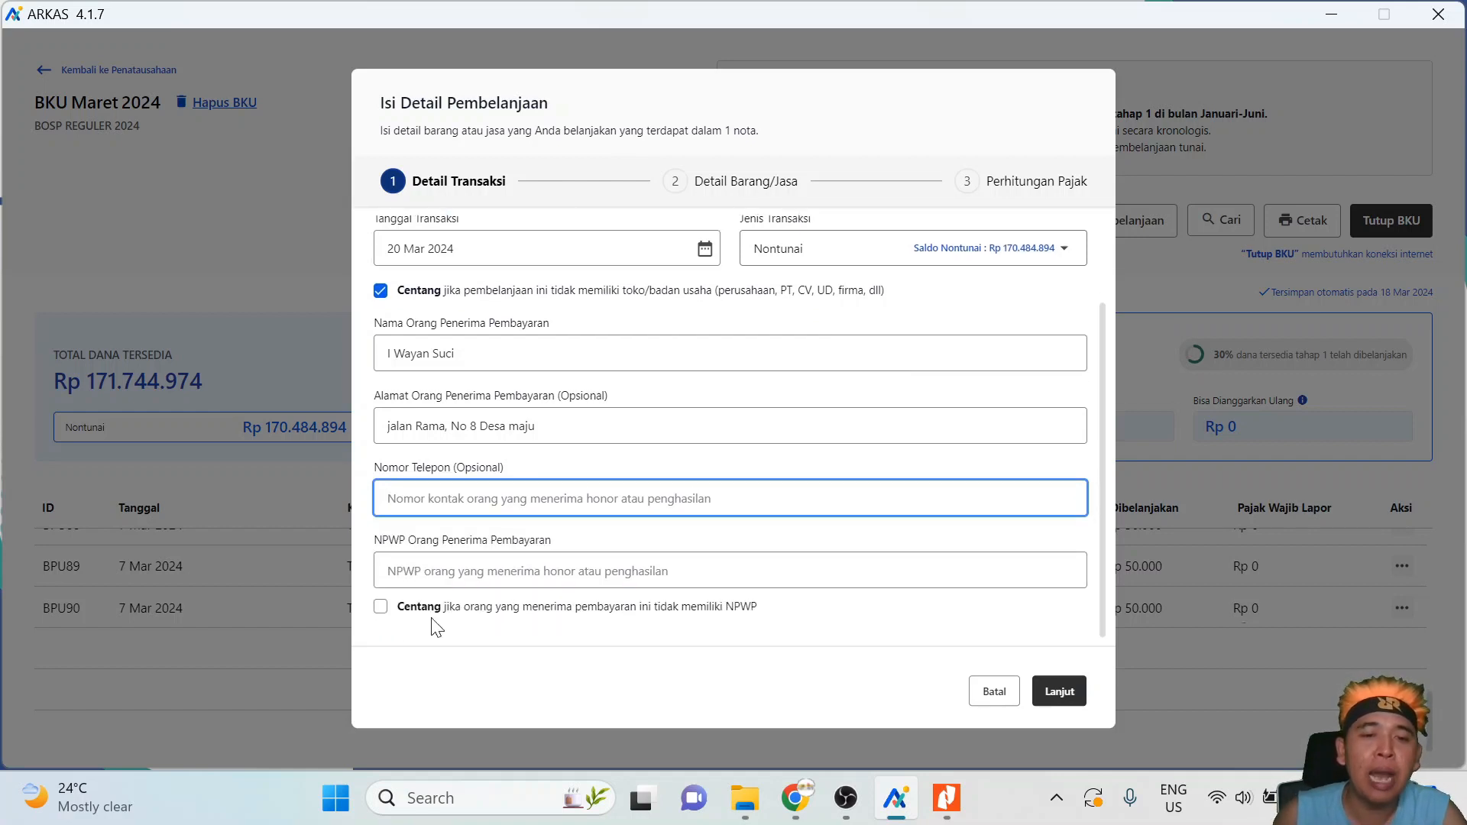
text(0810)
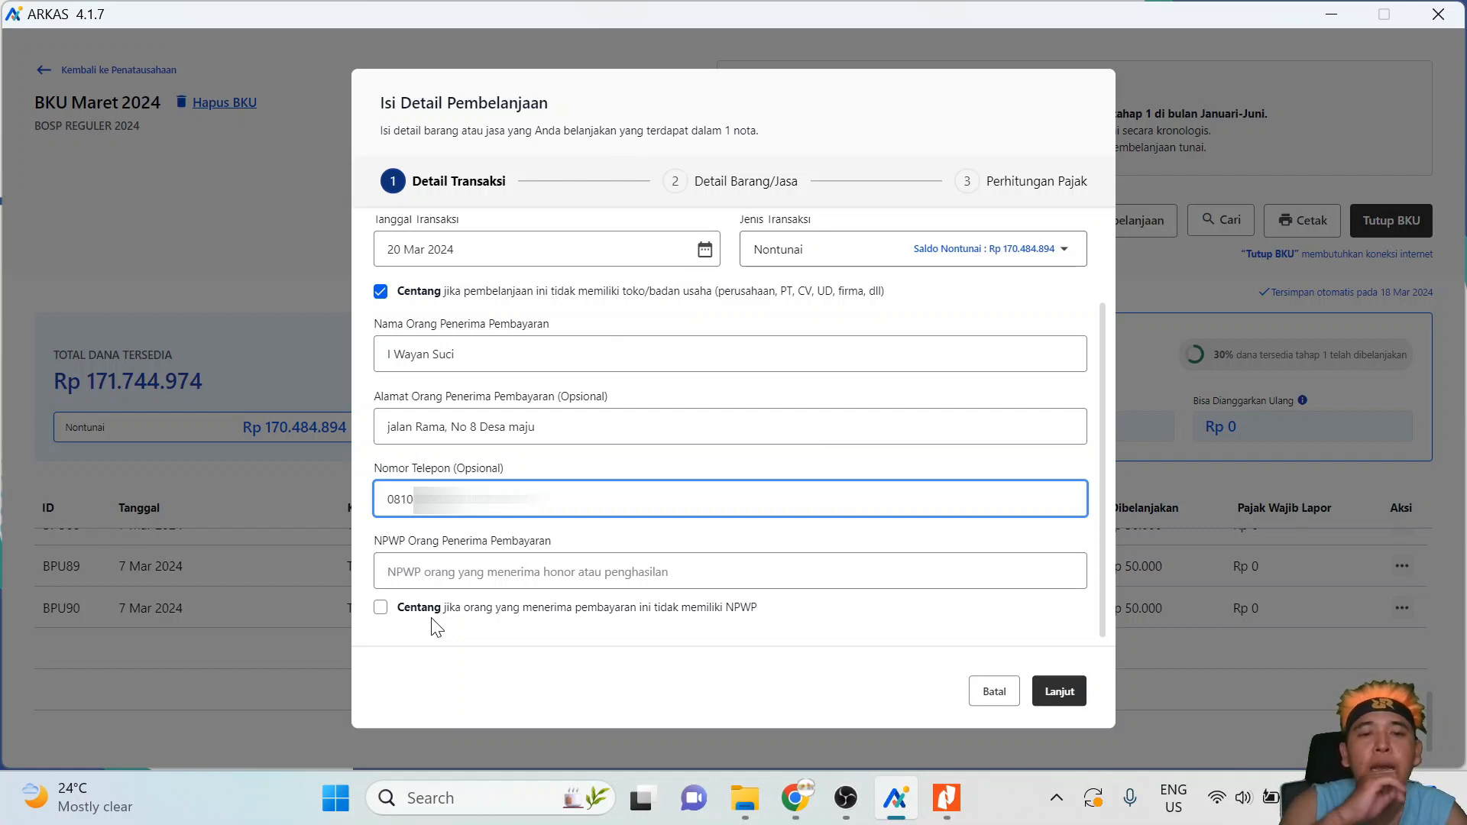
click(428, 571)
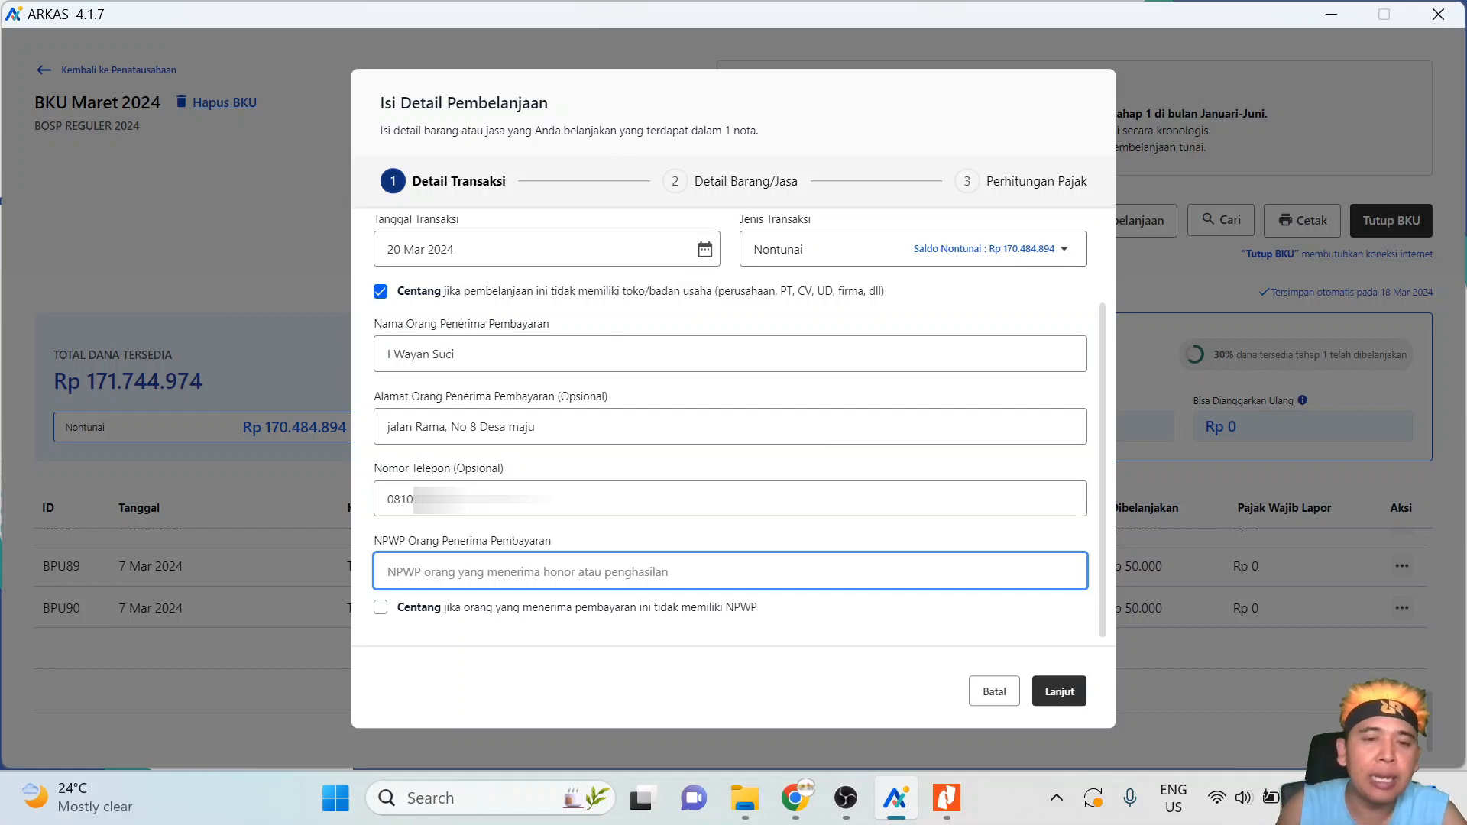
click(380, 609)
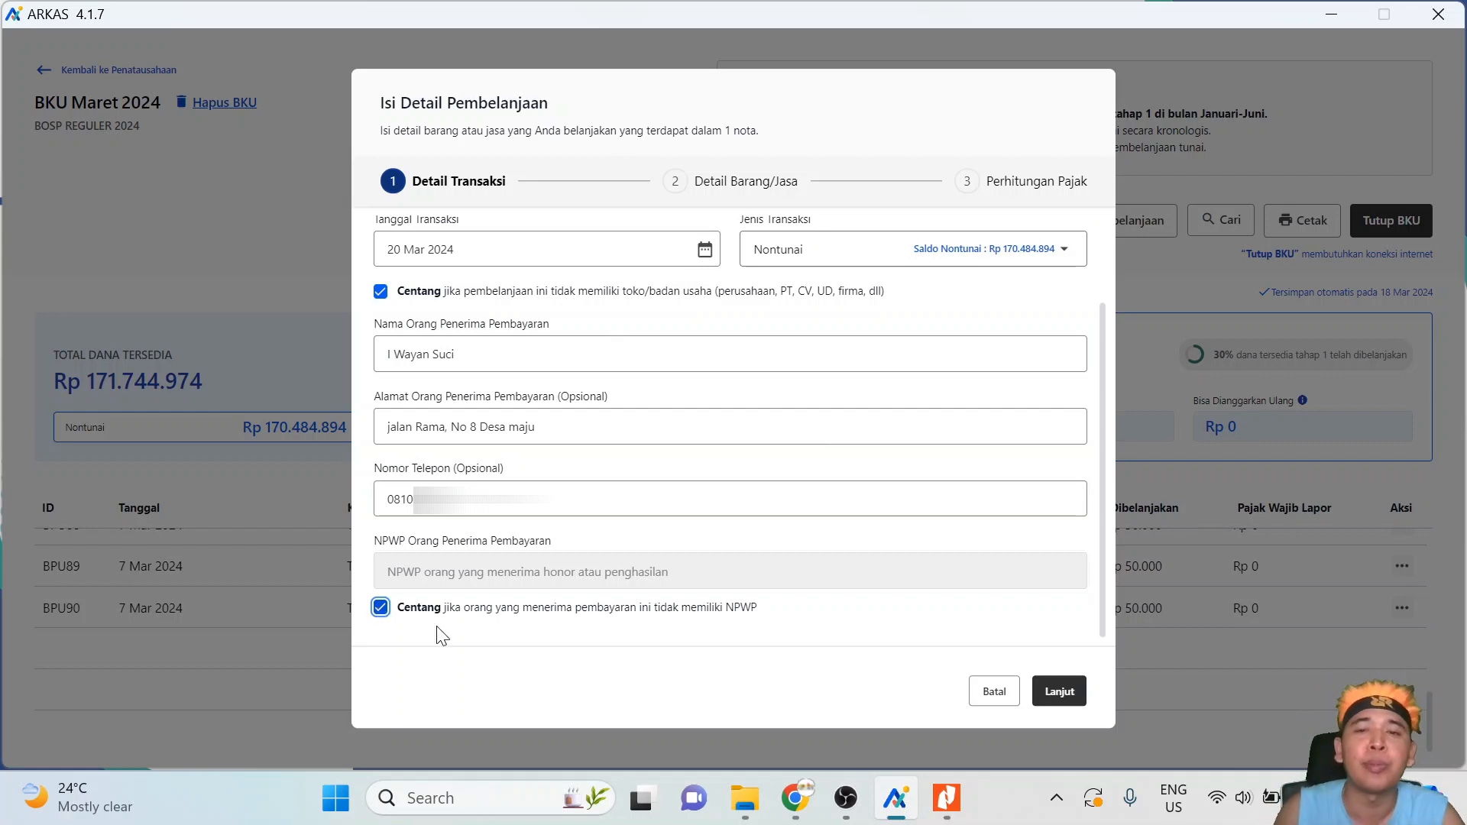
click(1046, 699)
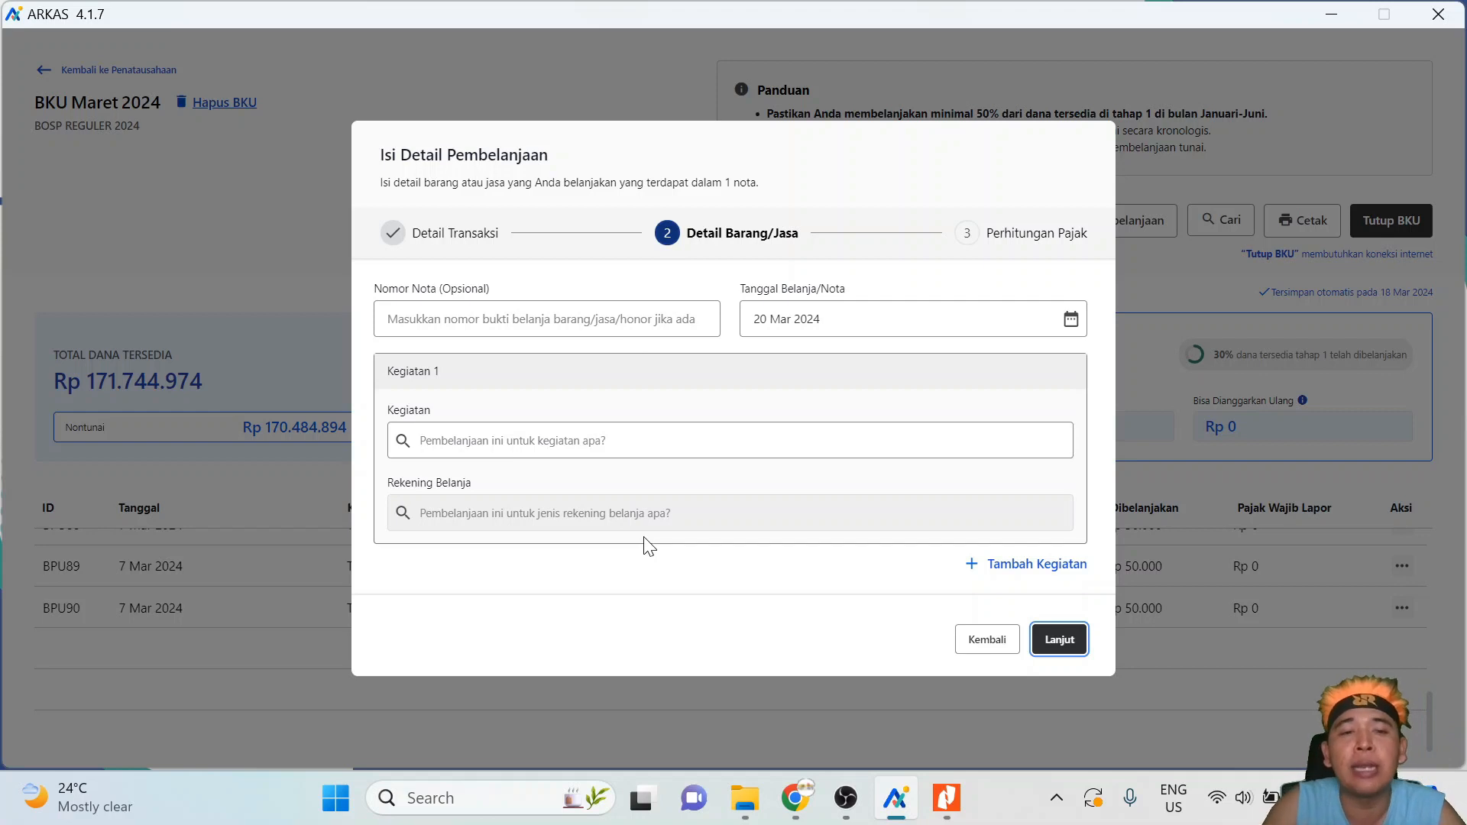
- Pick Pelaksanaan Supervisi Administrasi Tata Usaha as the activity, then clear it
click(749, 441)
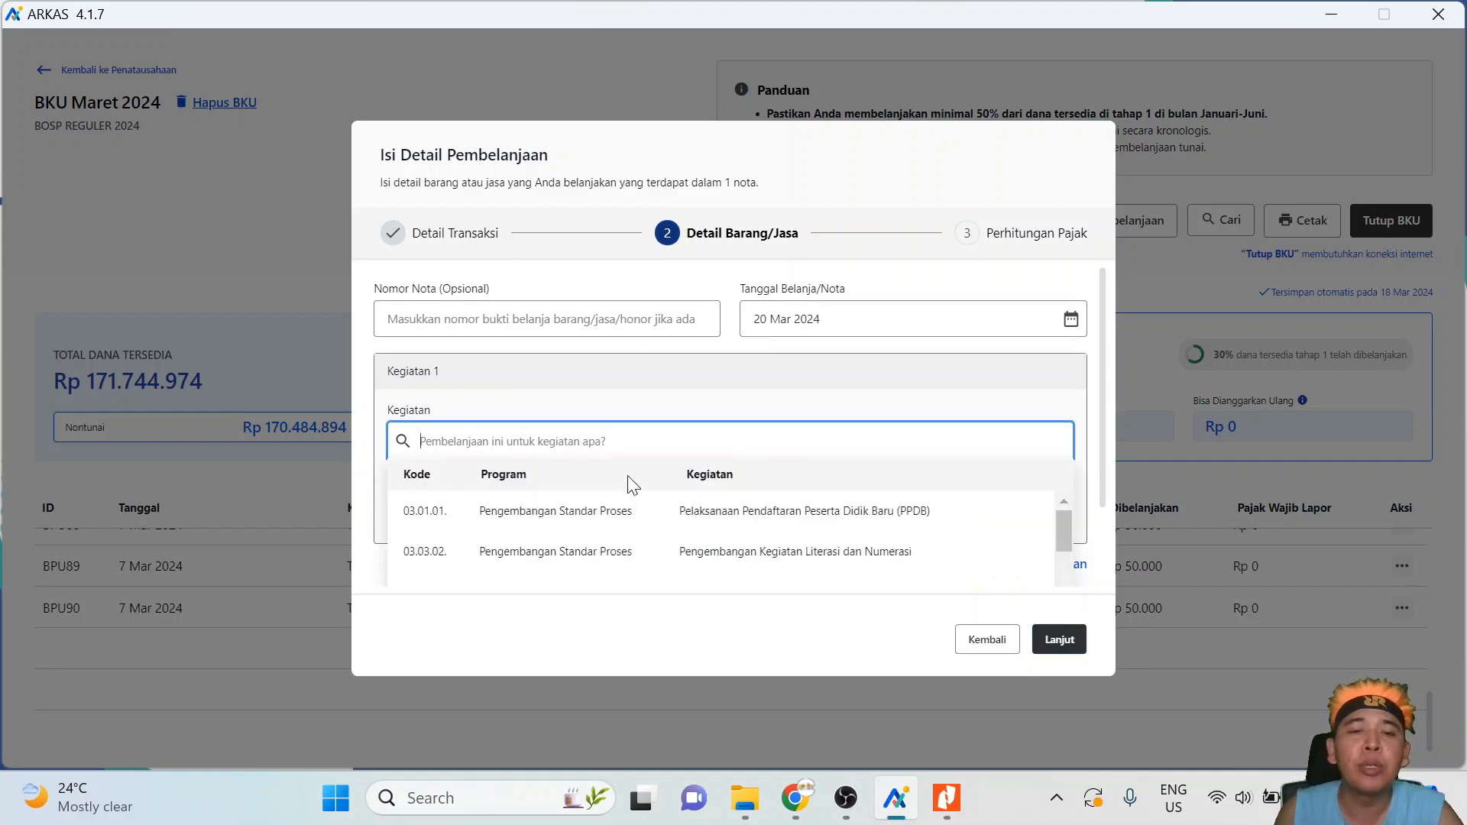
scroll(803, 550, down, 8)
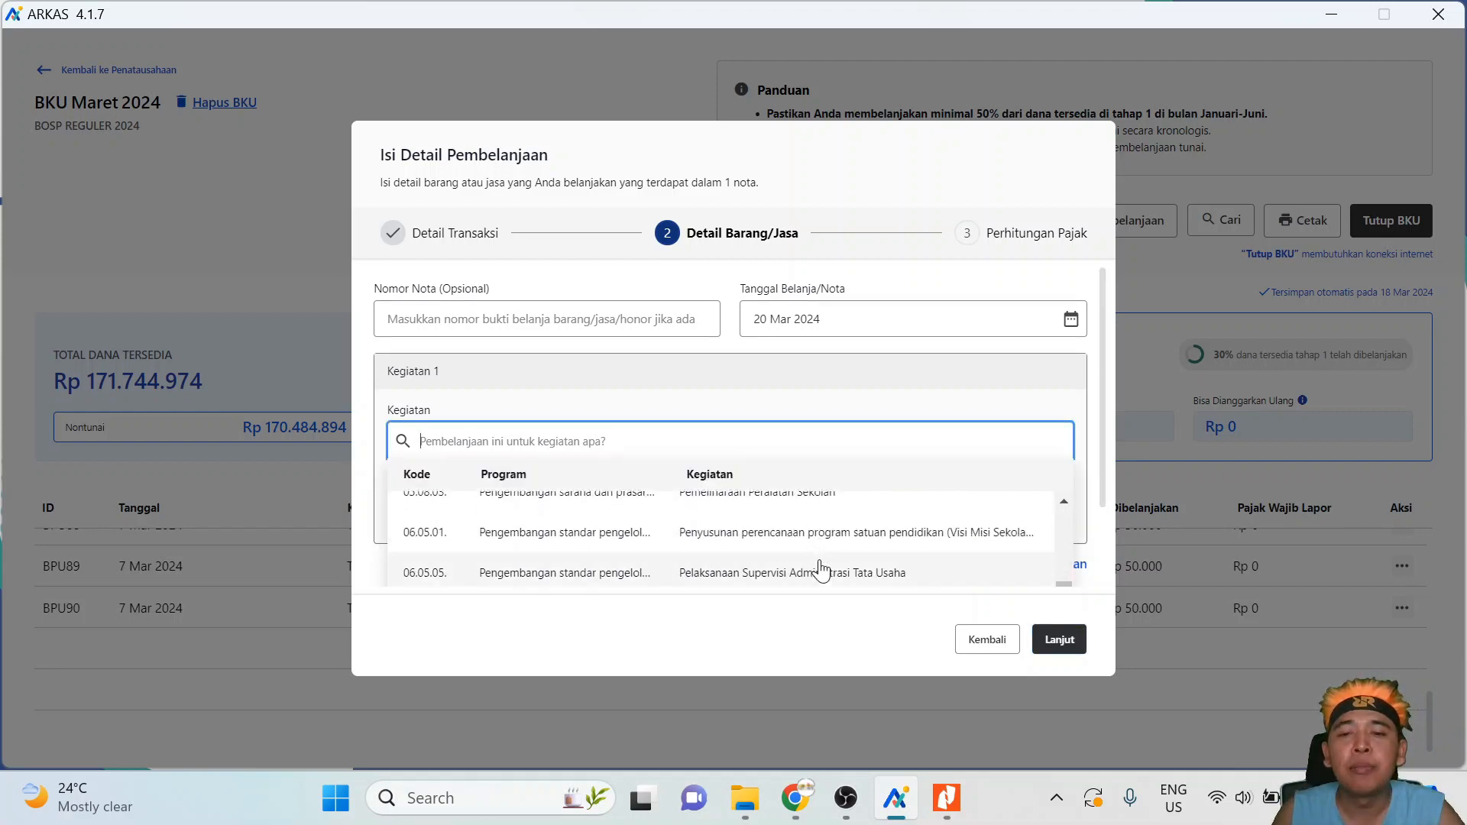
scroll(894, 587, down, 2)
scroll(887, 583, up, 3)
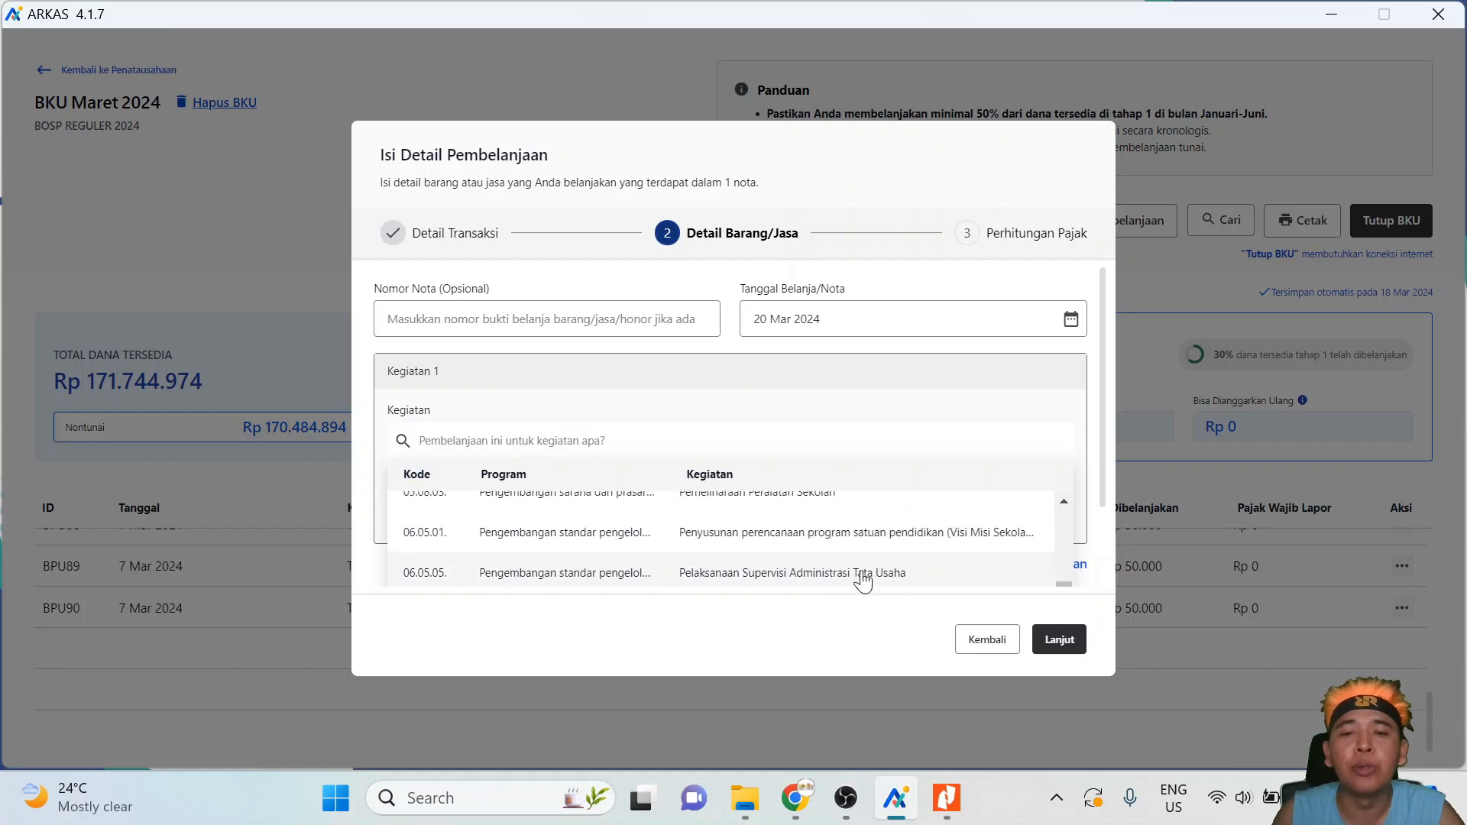
click(862, 580)
key(BackSpace)
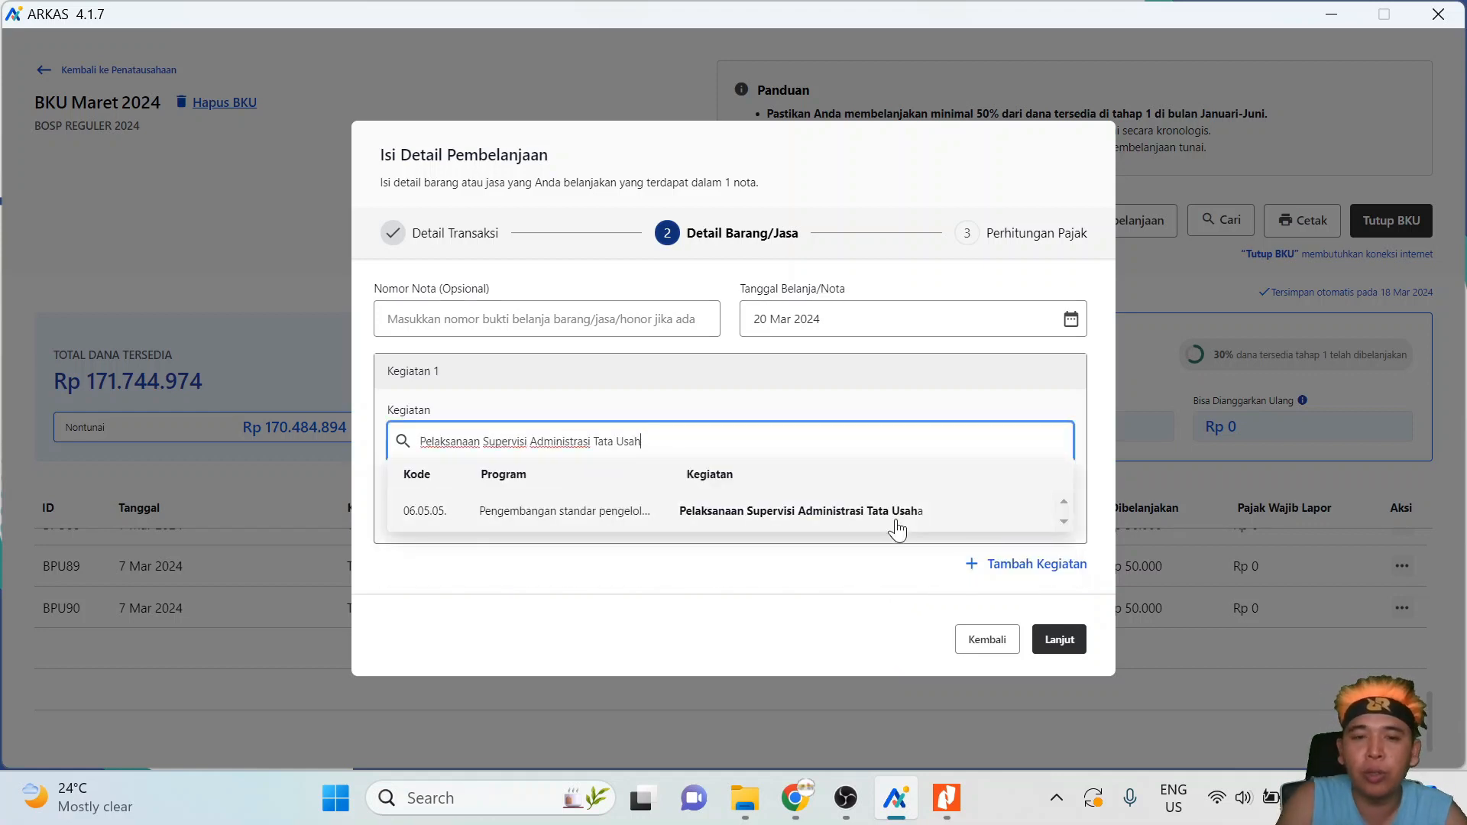
key(BackSpace)
key(BackSpace)
key(BackSpace)
key(BackSpace)
key(BackSpace)
key(BackSpace)
key(BackSpace)
key(BackSpace)
key(BackSpace)
key(BackSpace)
key(BackSpace)
key(BackSpace)
key(BackSpace)
key(BackSpace)
key(BackSpace)
key(BackSpace)
key(BackSpace)
key(BackSpace)
key(BackSpace)
key(BackSpace)
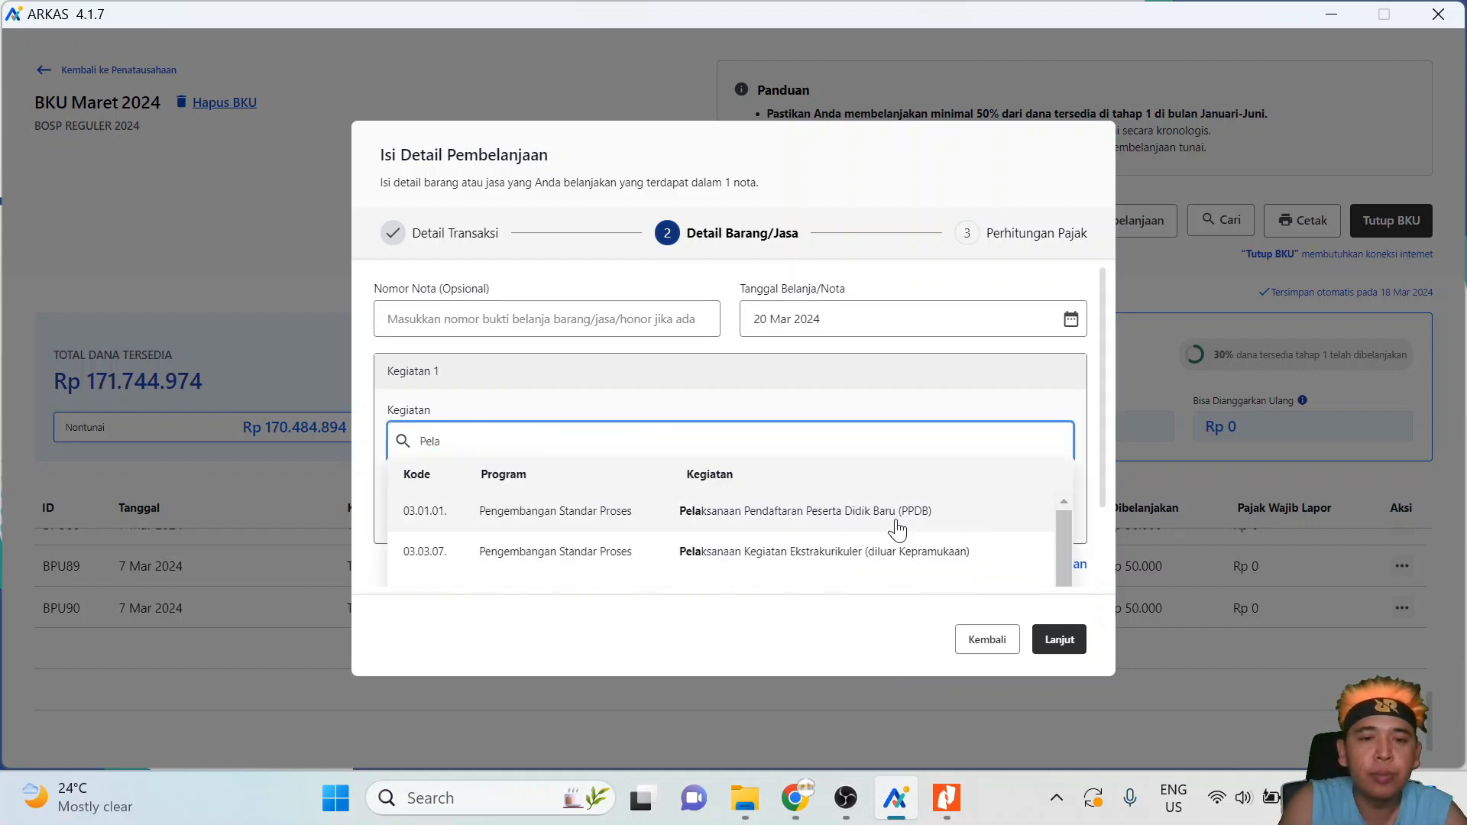
- Search the activity list and choose Pemeliharaan Prasarana Lahan, Bangunan dan Ruang
text(jasa)
key(BackSpace)
key(BackSpace)
key(BackSpace)
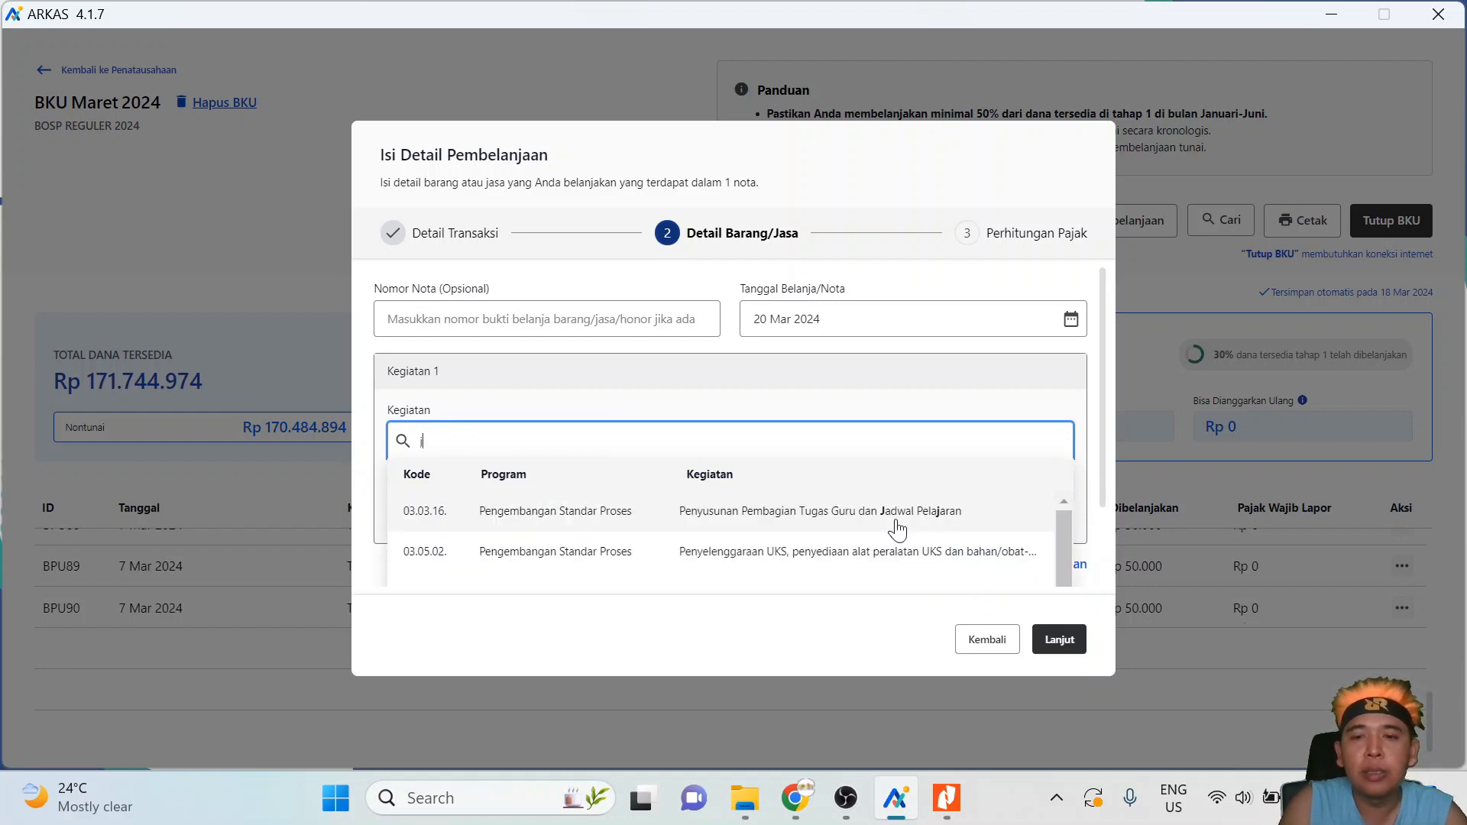
scroll(1045, 567, down, 3)
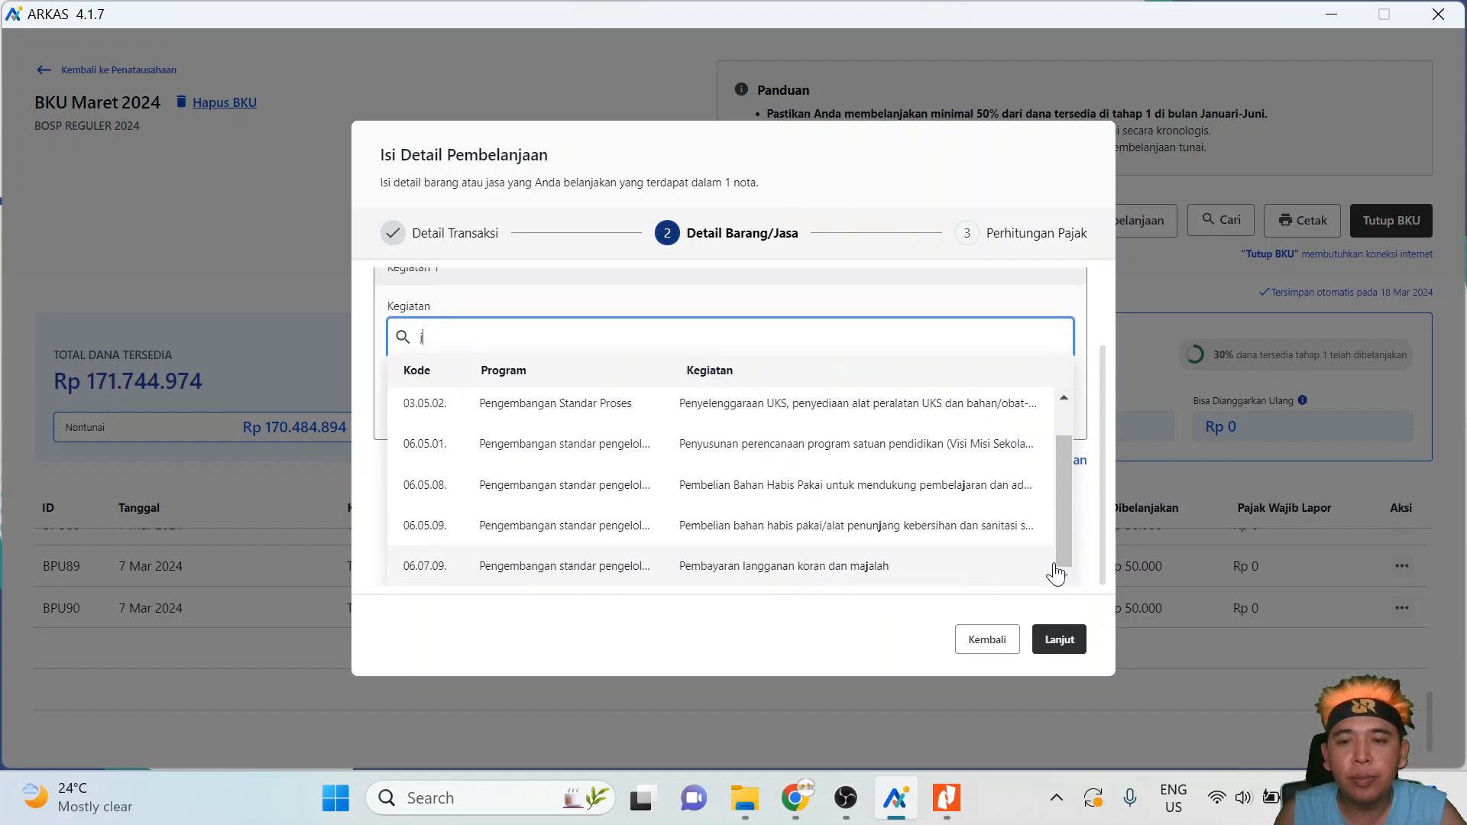
drag(1059, 540, 1065, 443)
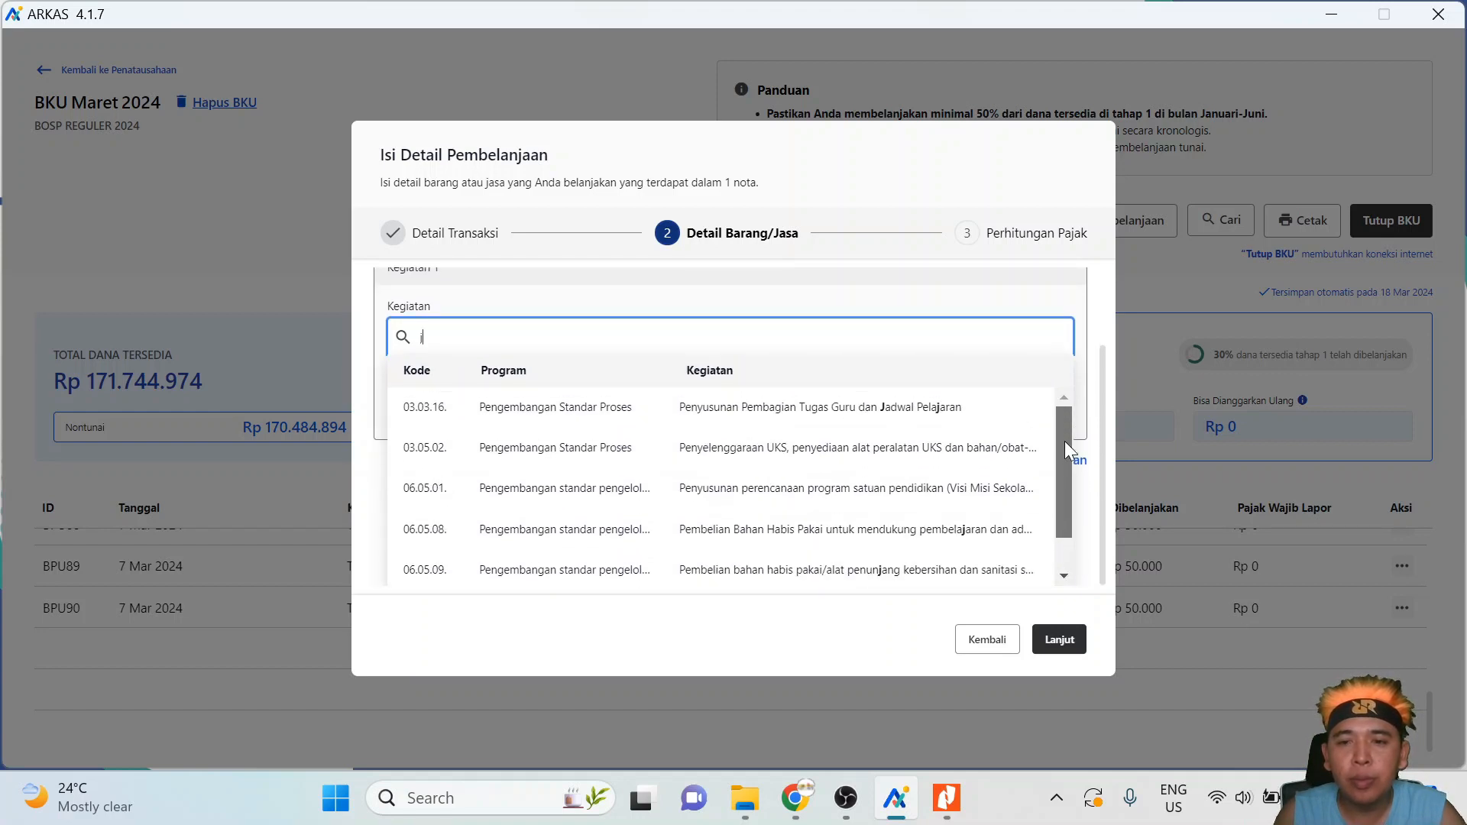
key(BackSpace)
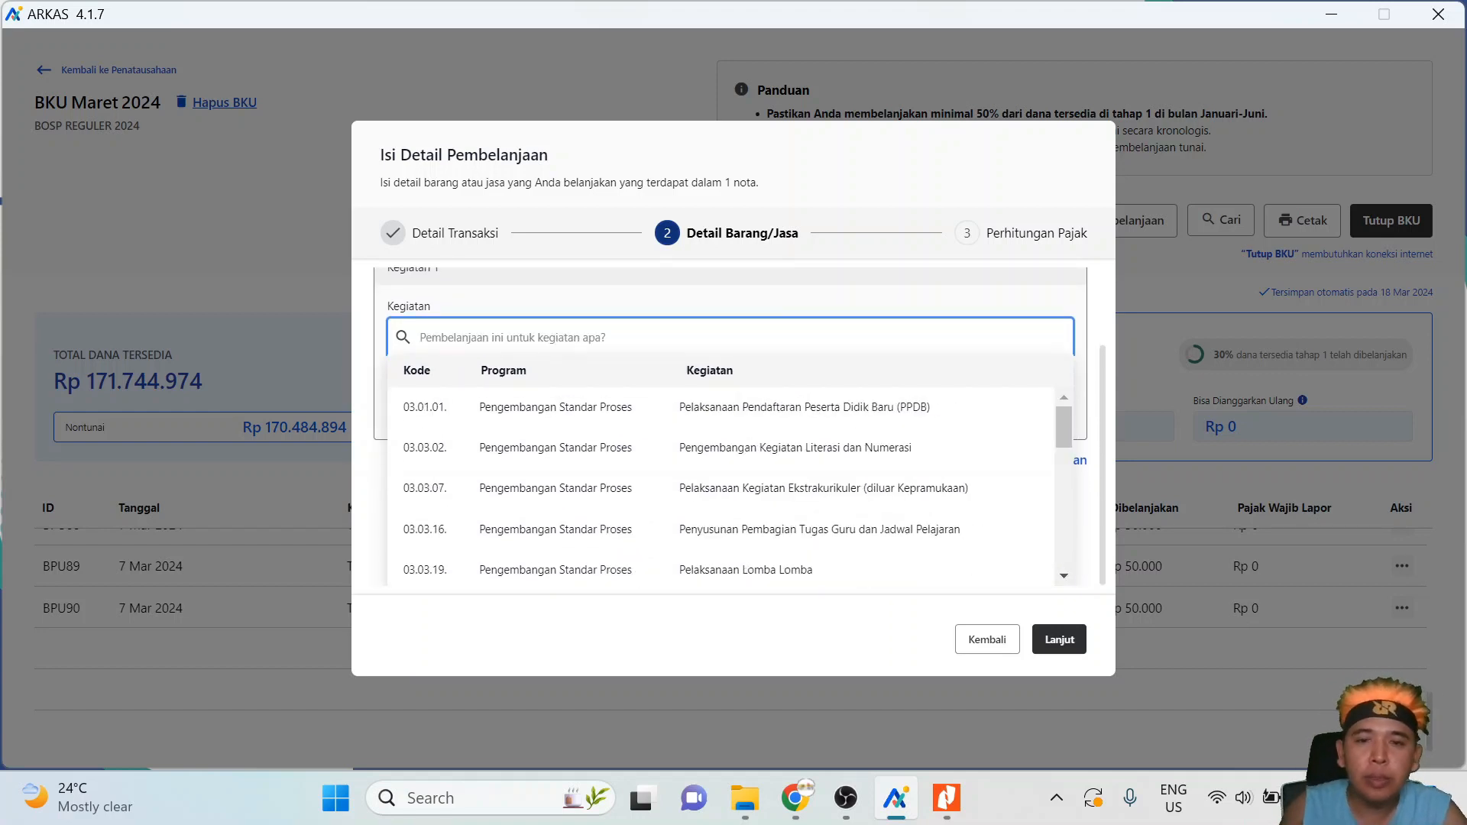
drag(1067, 428, 1062, 486)
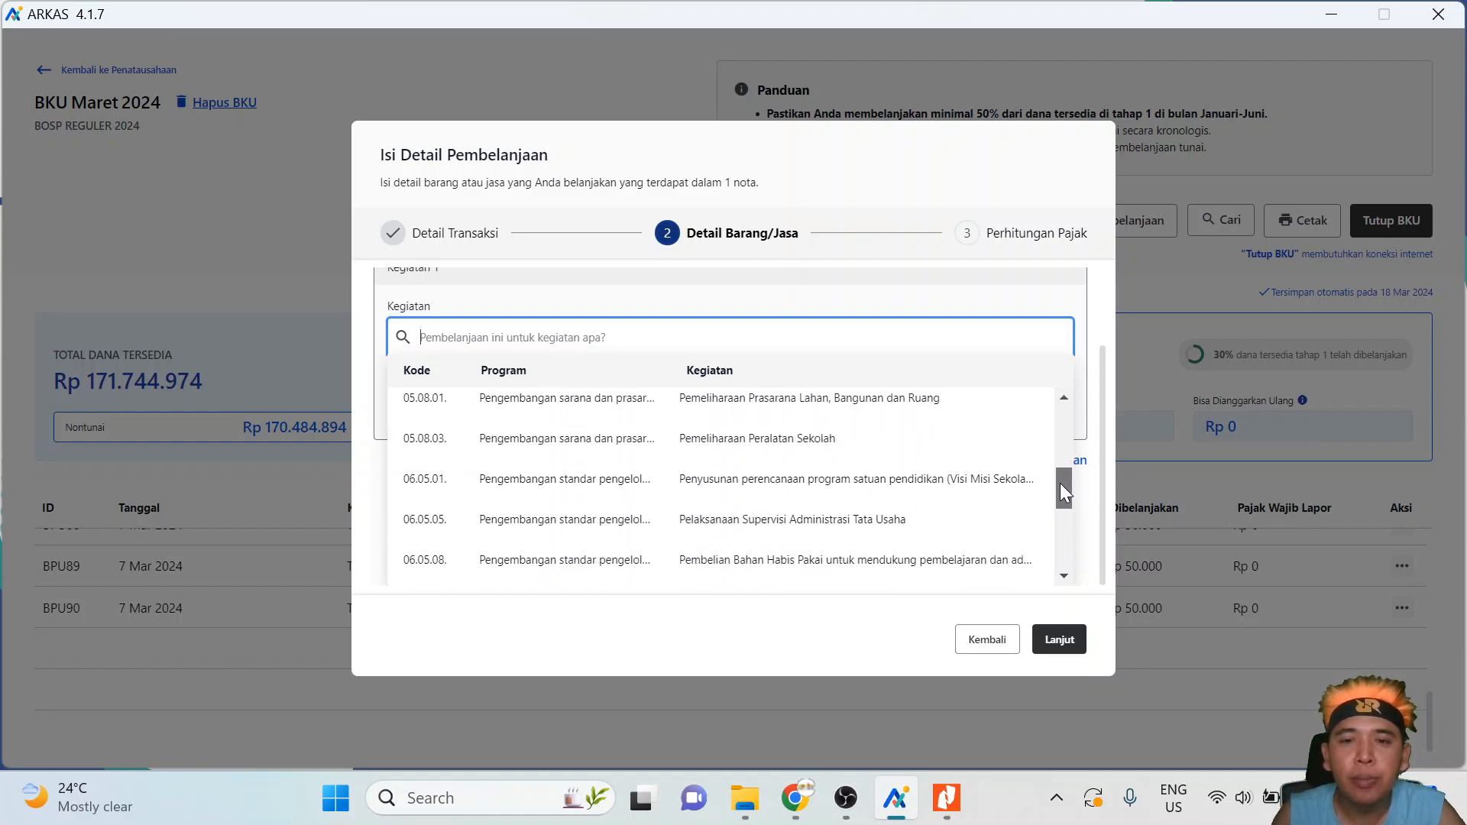
click(864, 403)
click(741, 514)
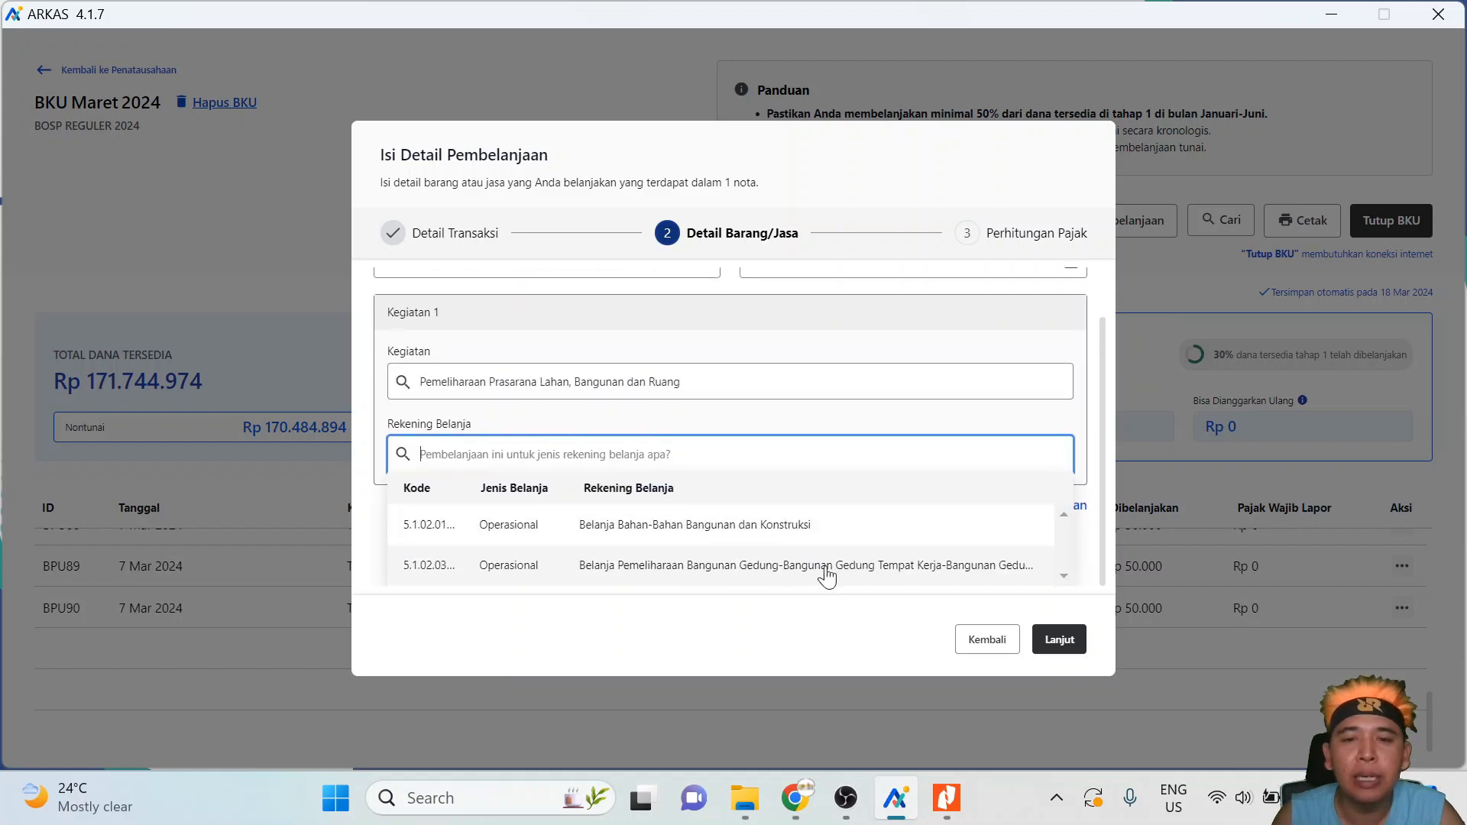
- Choose the laboratory building maintenance account and toggle the window-glass item, then clear the account
click(724, 567)
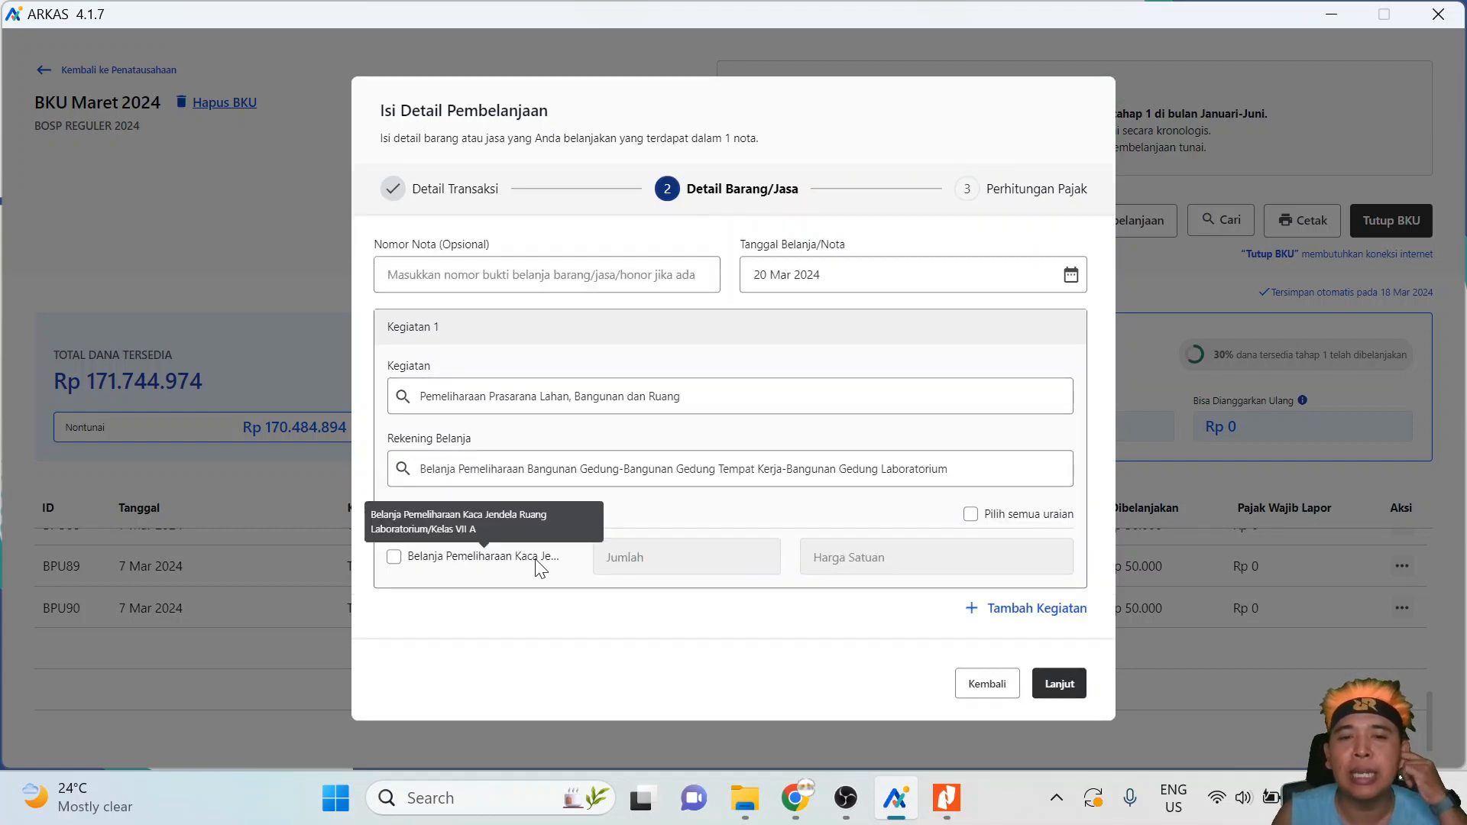
click(394, 558)
click(394, 558)
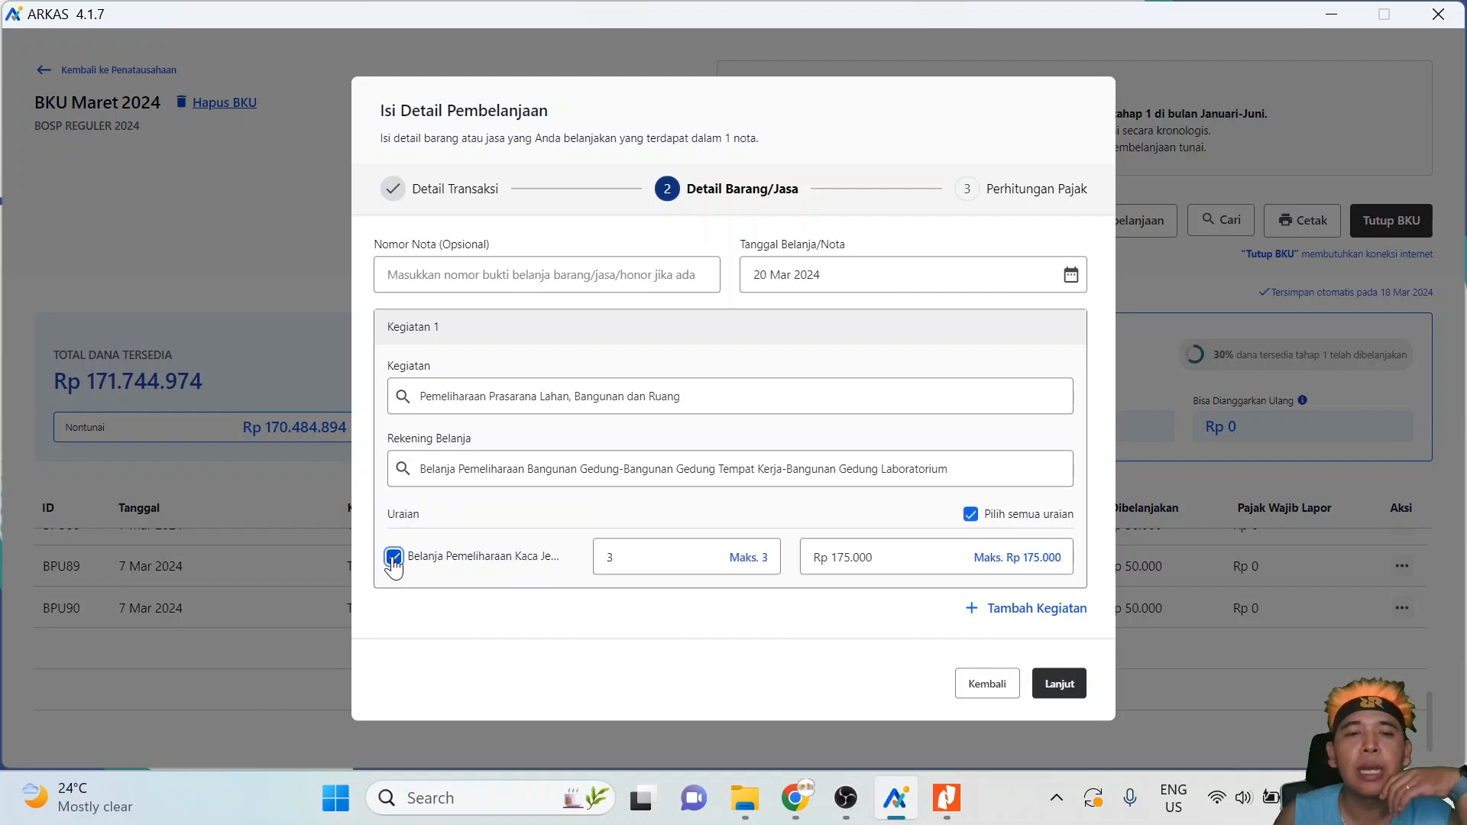
click(393, 559)
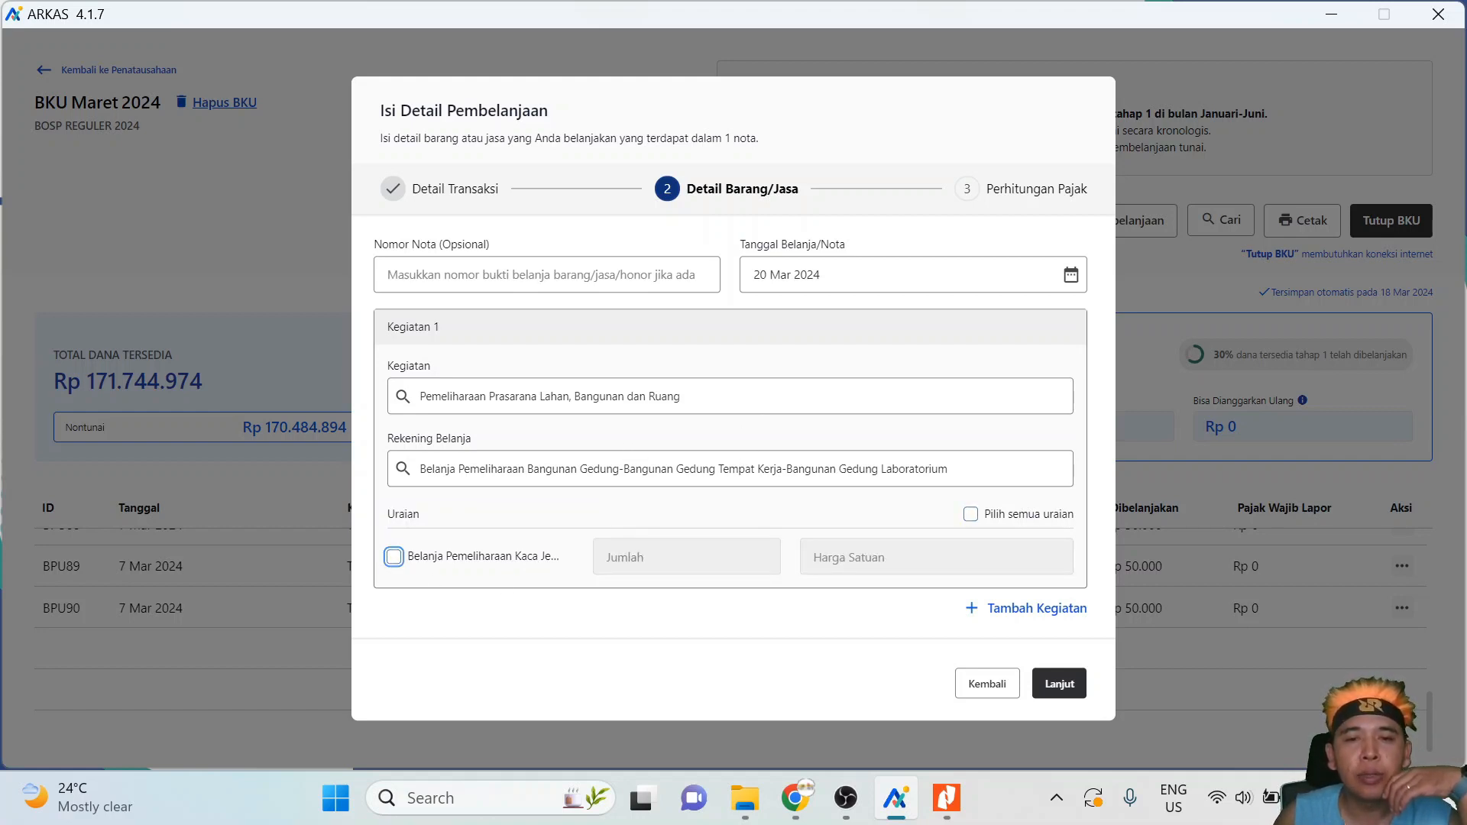
click(757, 468)
key(ctrl+a)
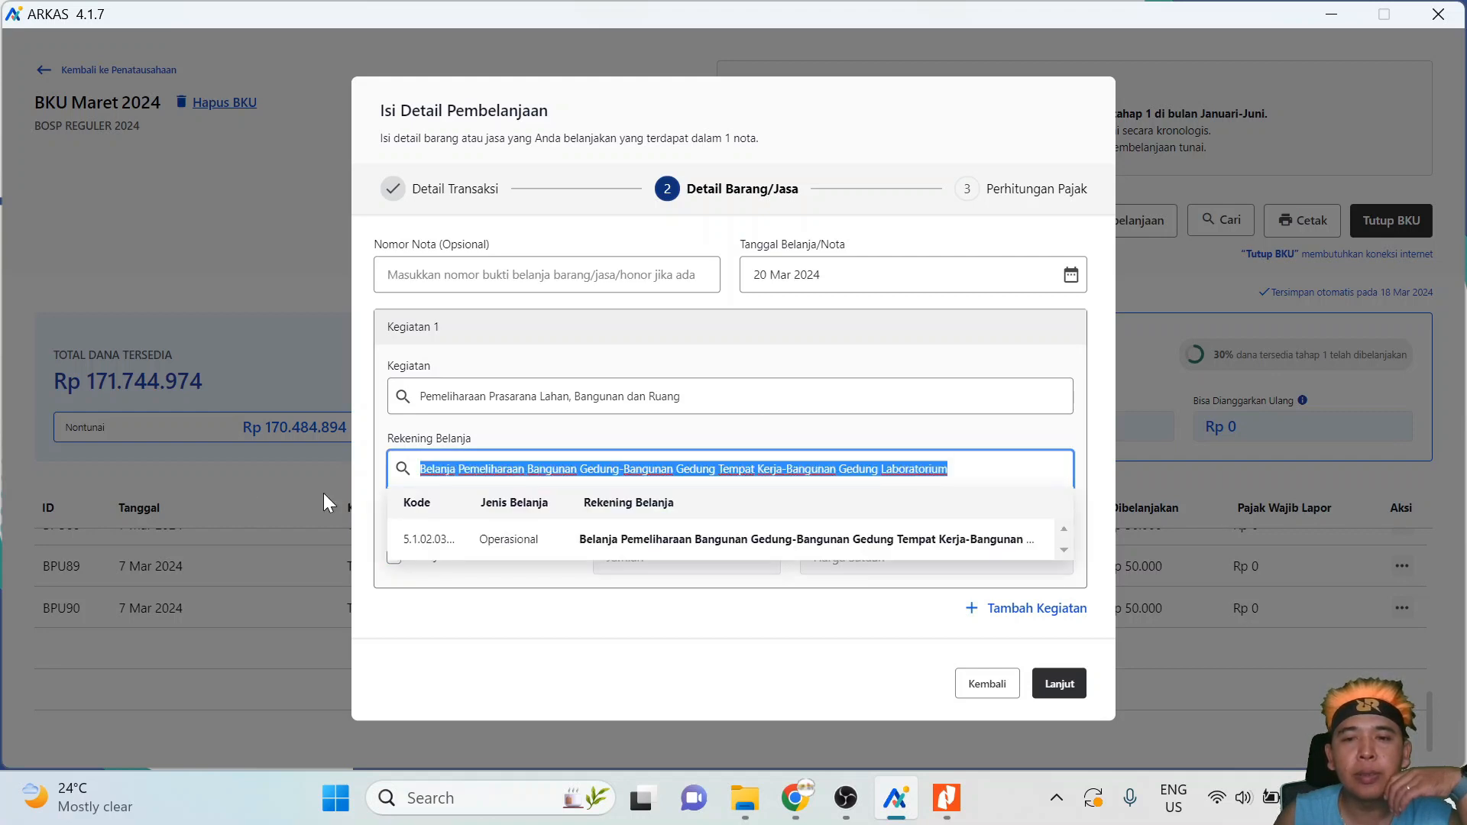
key(BackSpace)
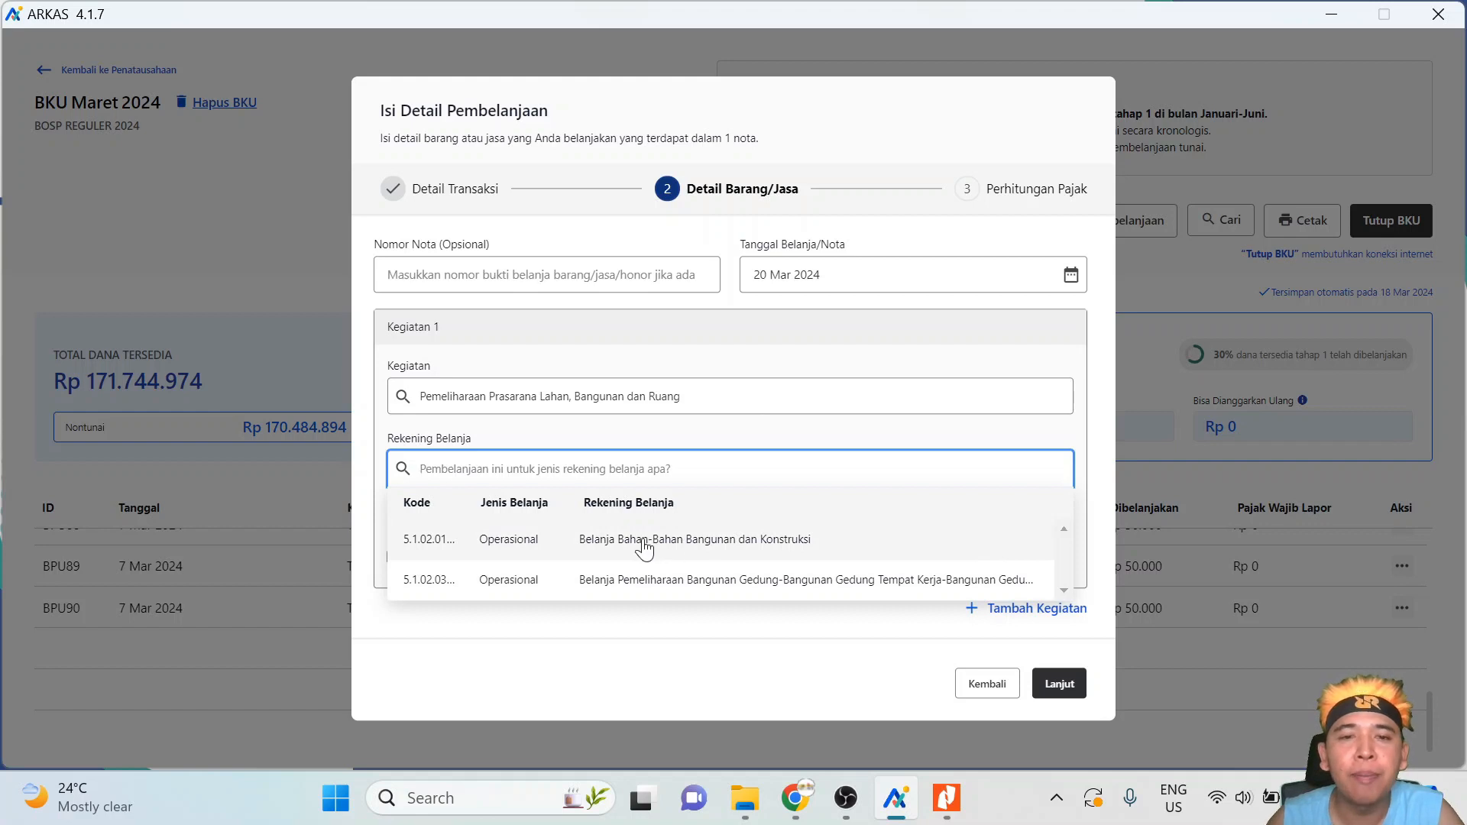
click(914, 657)
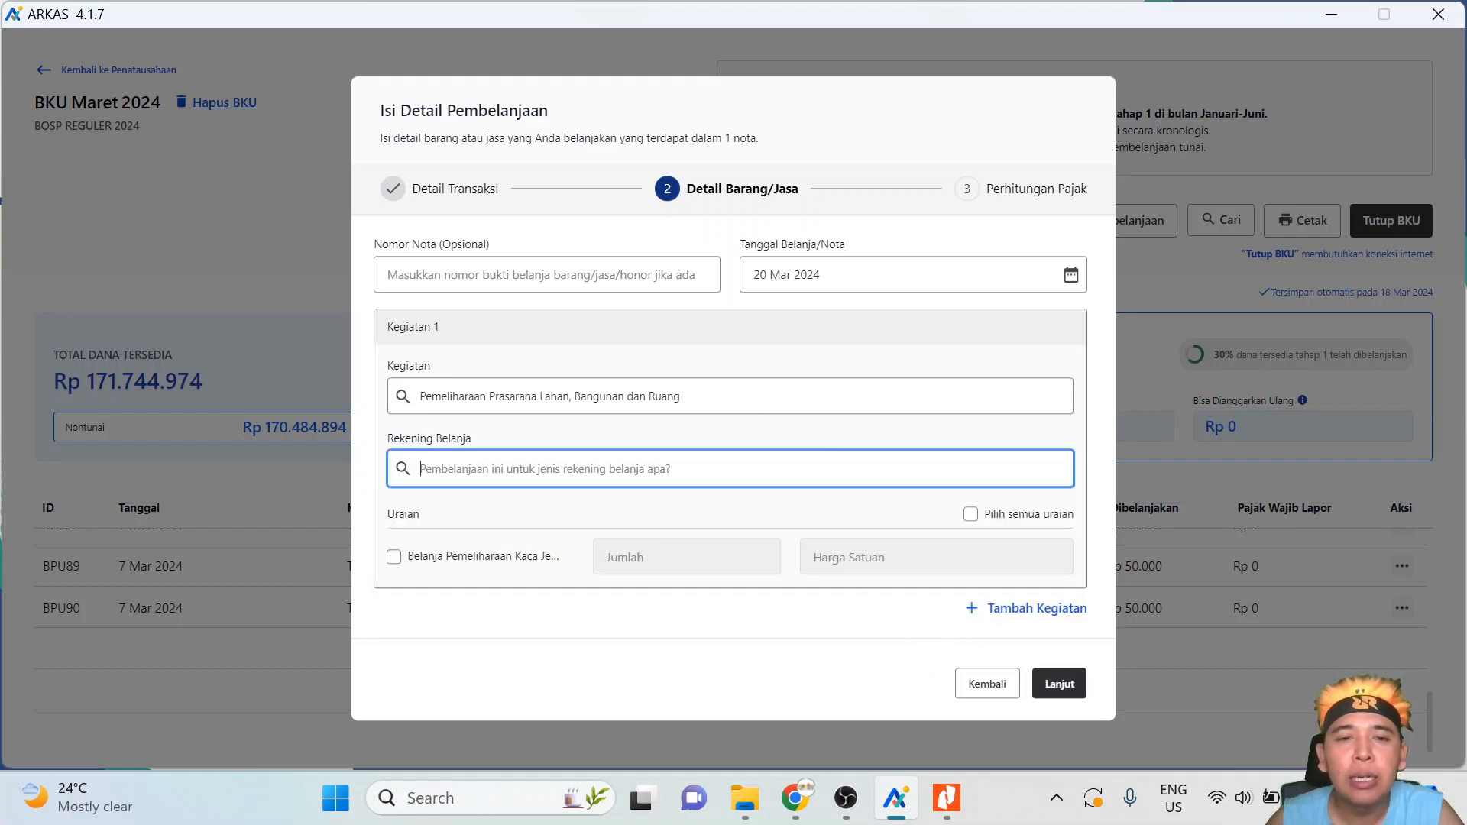
- Reselect the laboratory maintenance account, include 3 window-glass repairs at Rp 175.000, and continue
click(1020, 471)
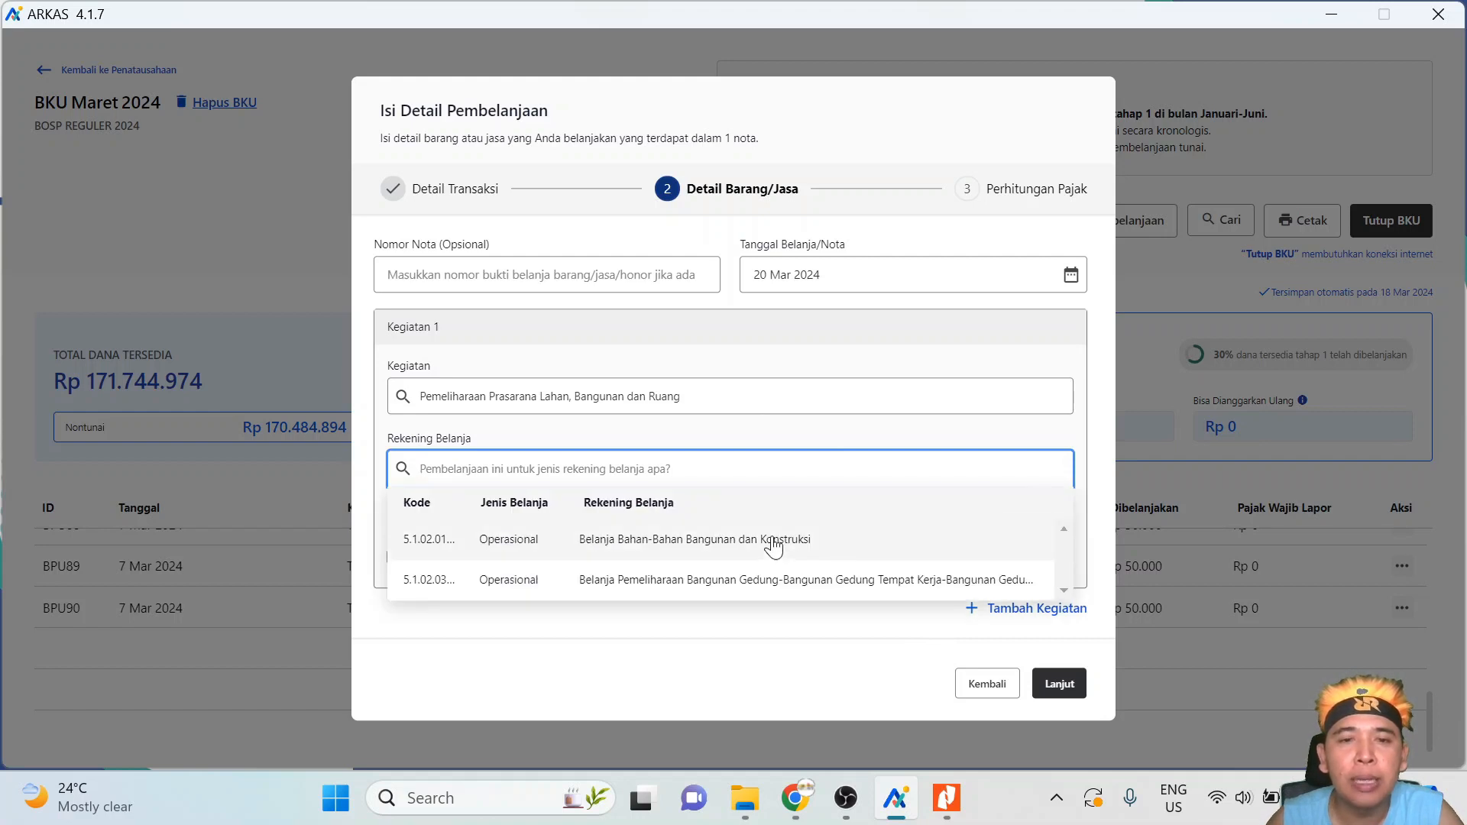
click(723, 583)
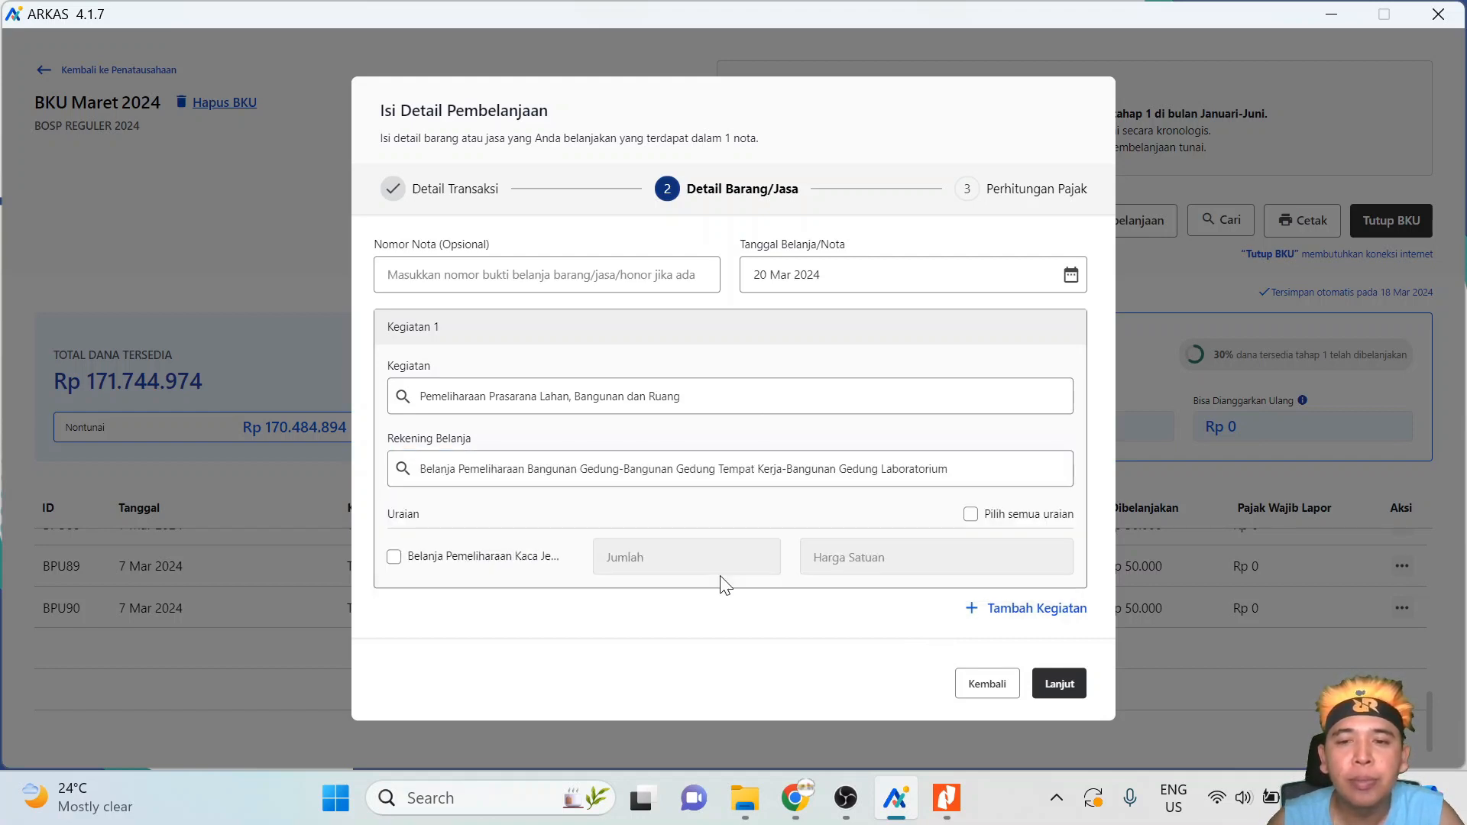
click(393, 557)
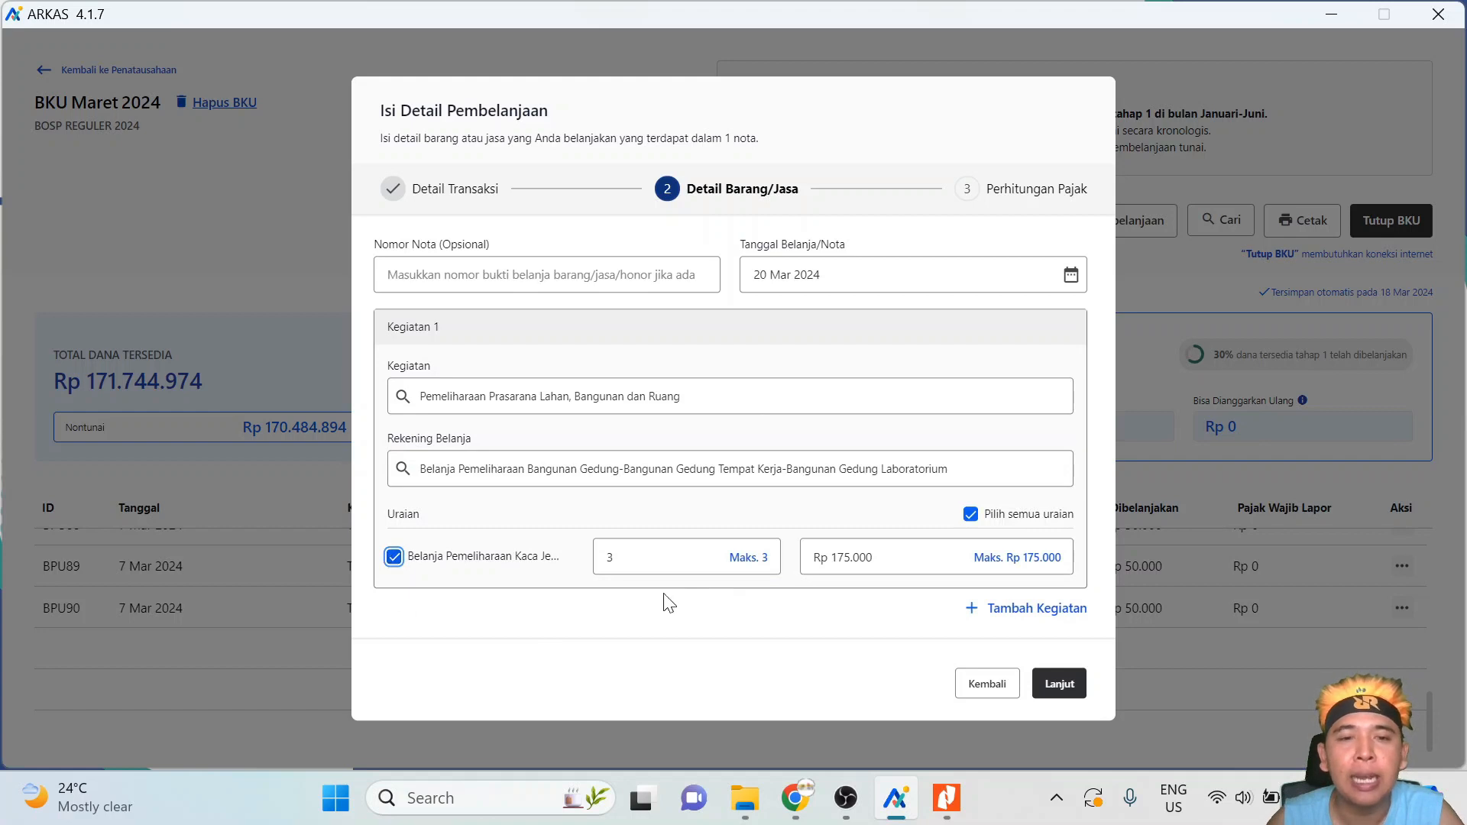
click(1066, 693)
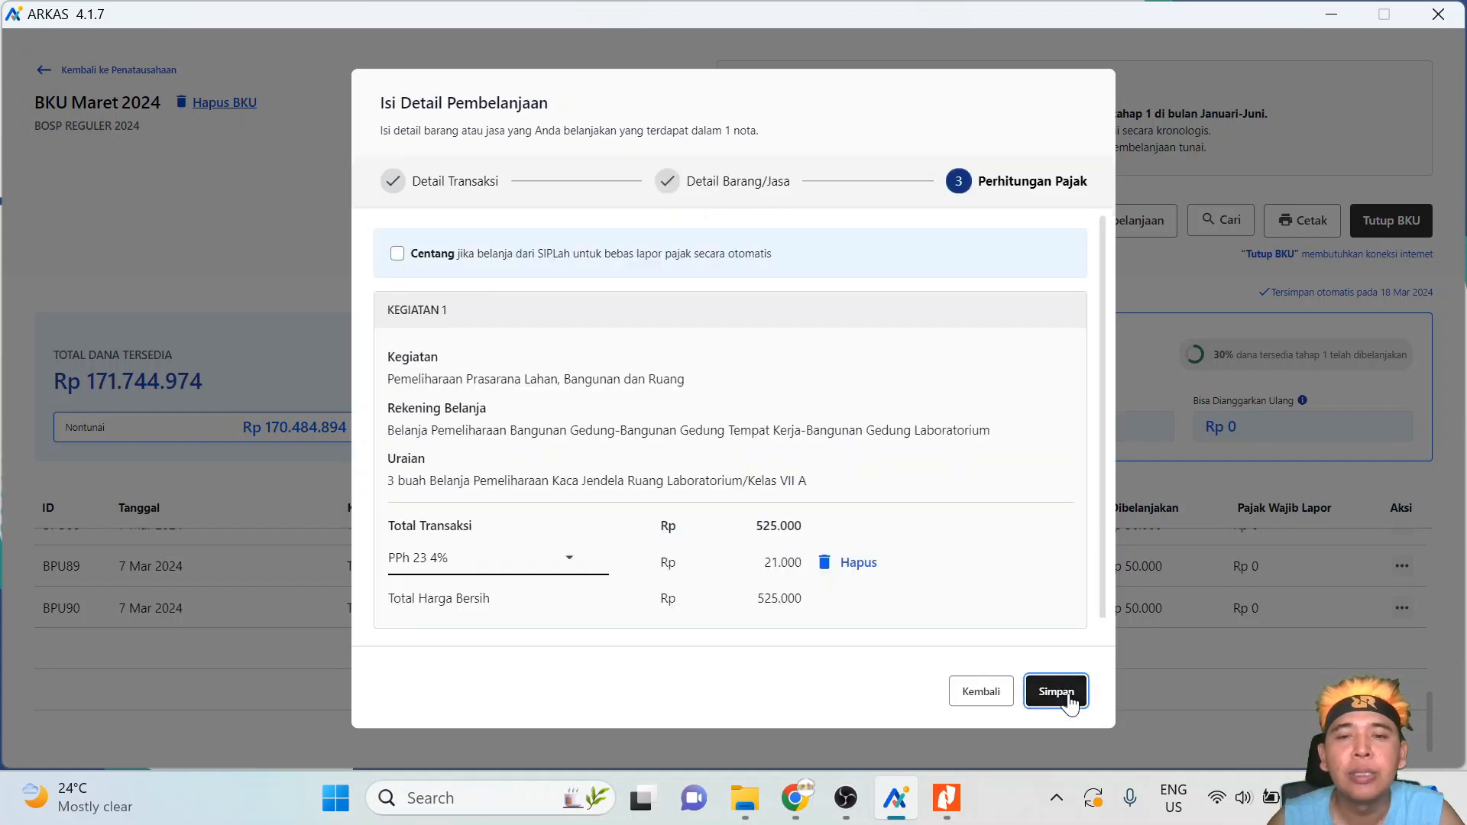
scroll(634, 526, down, 1)
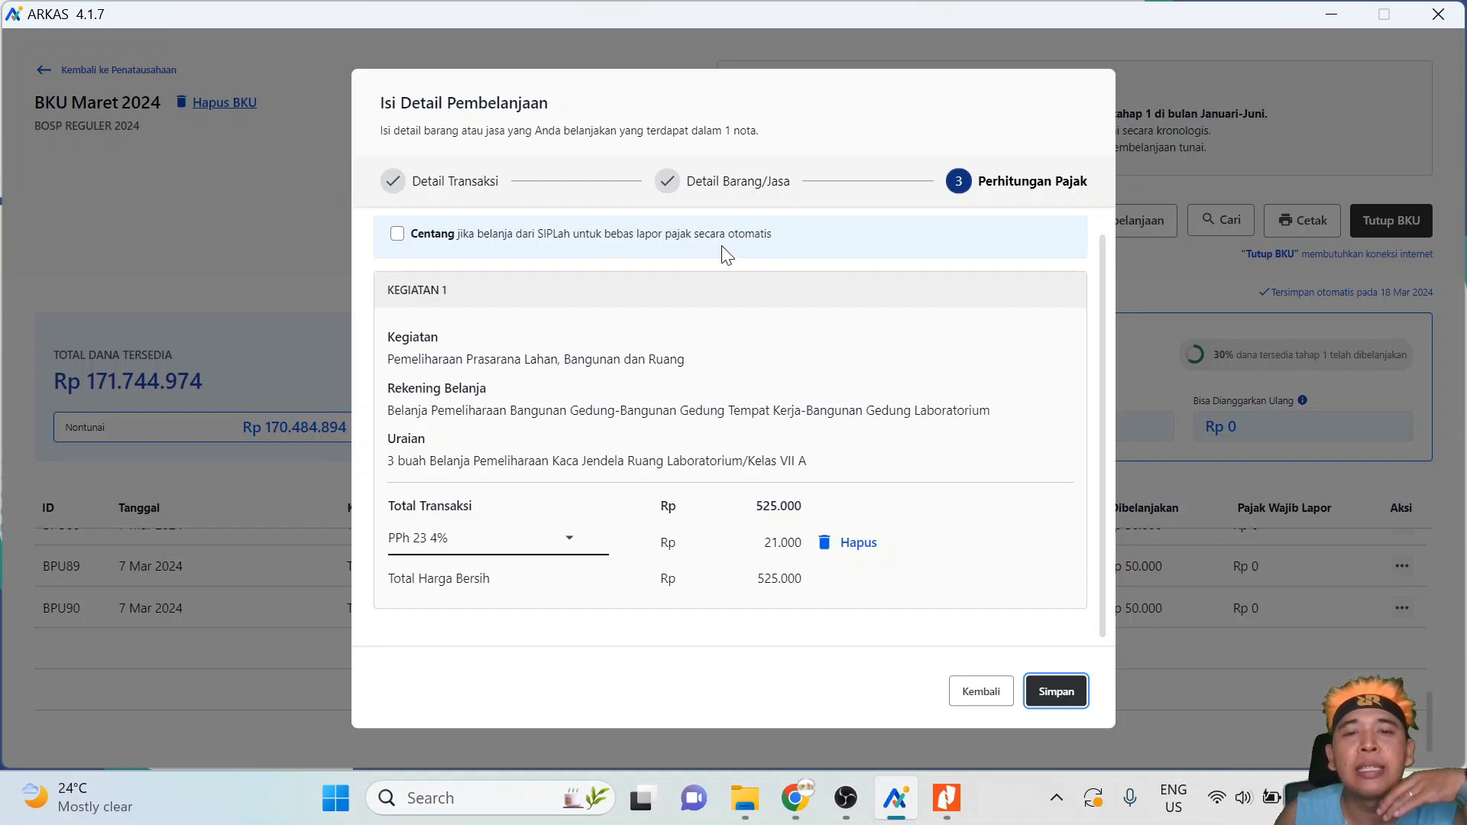
click(396, 234)
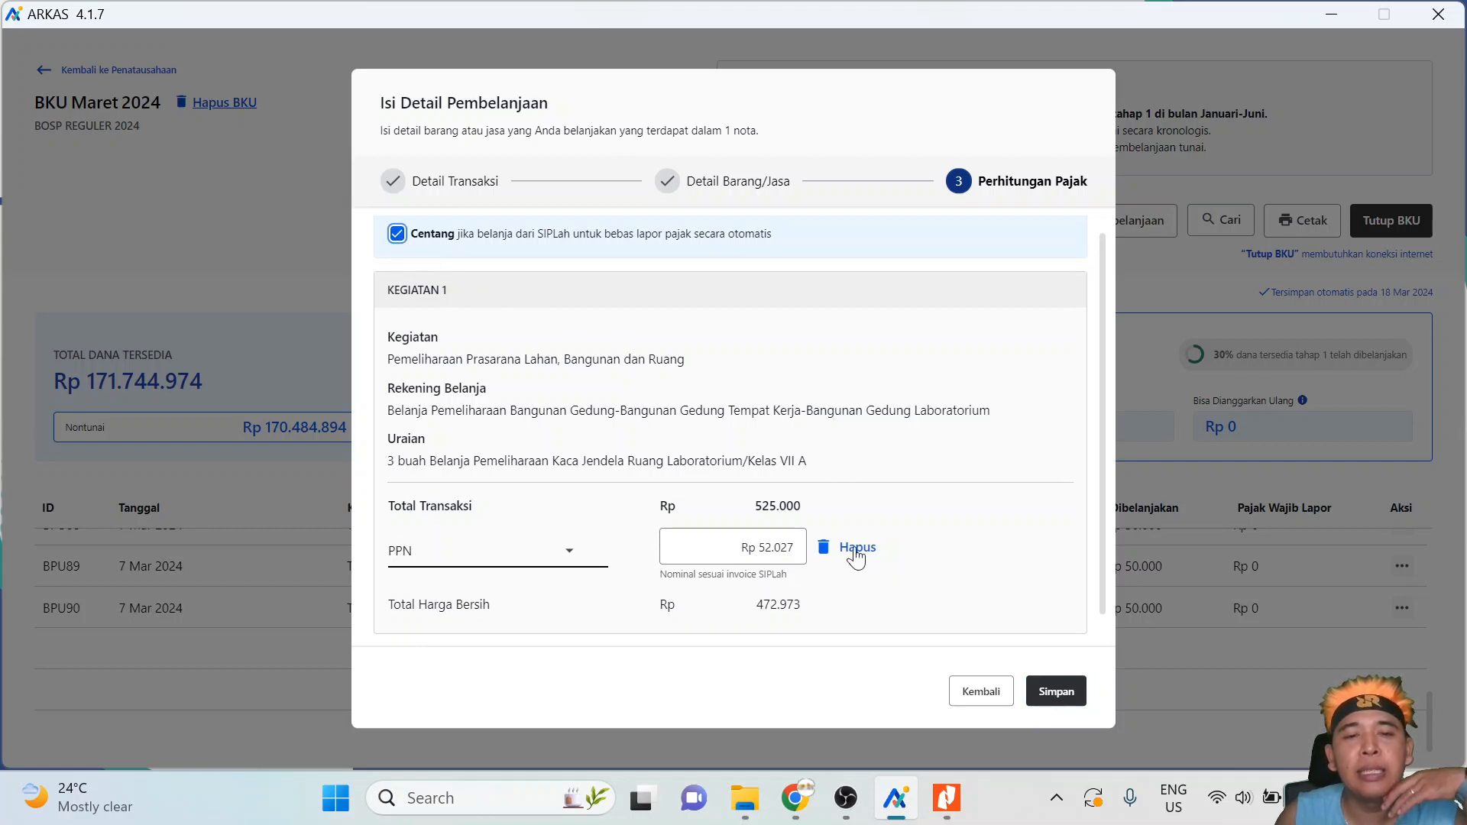
click(567, 552)
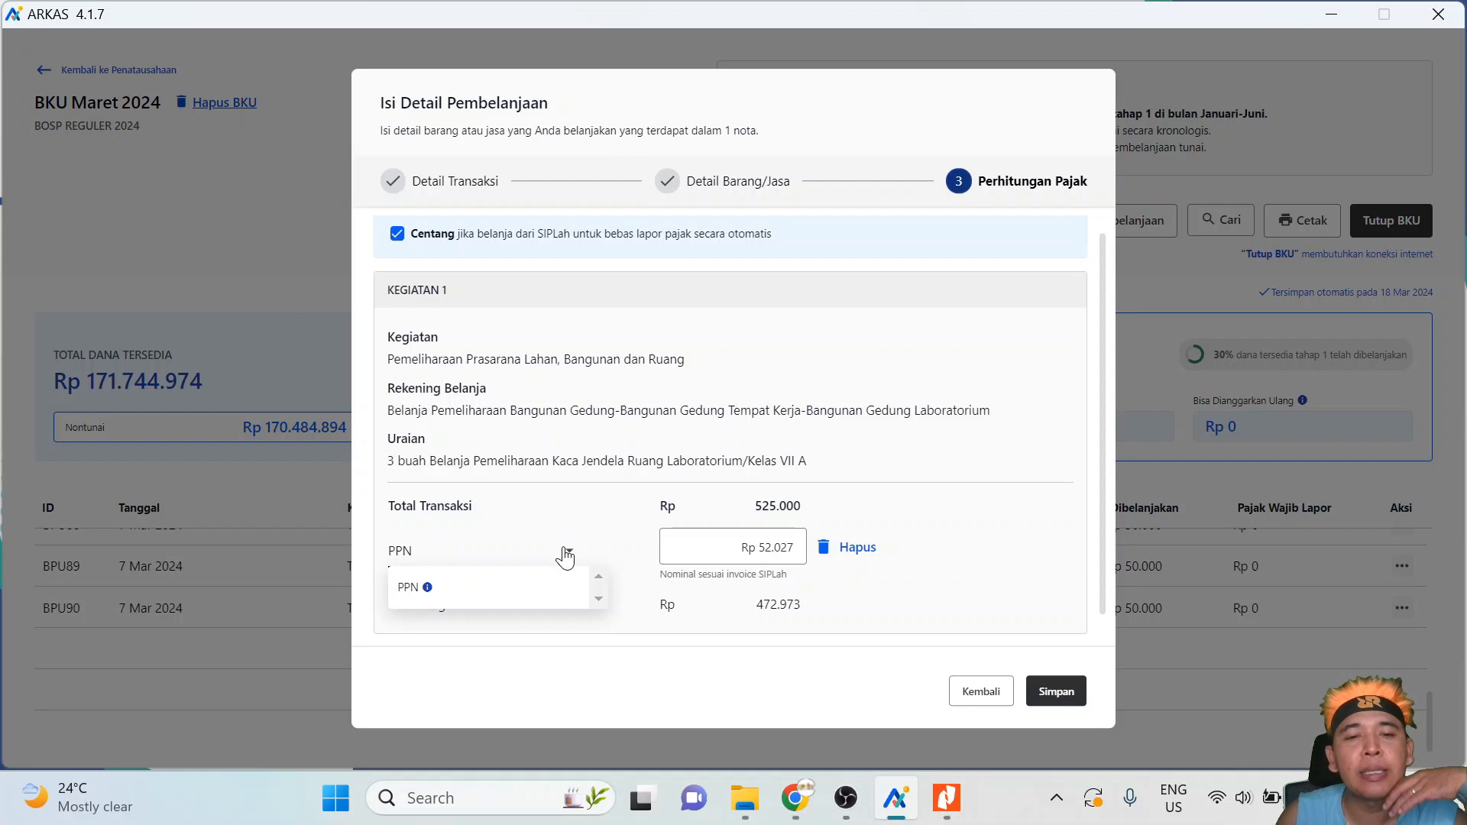
click(566, 553)
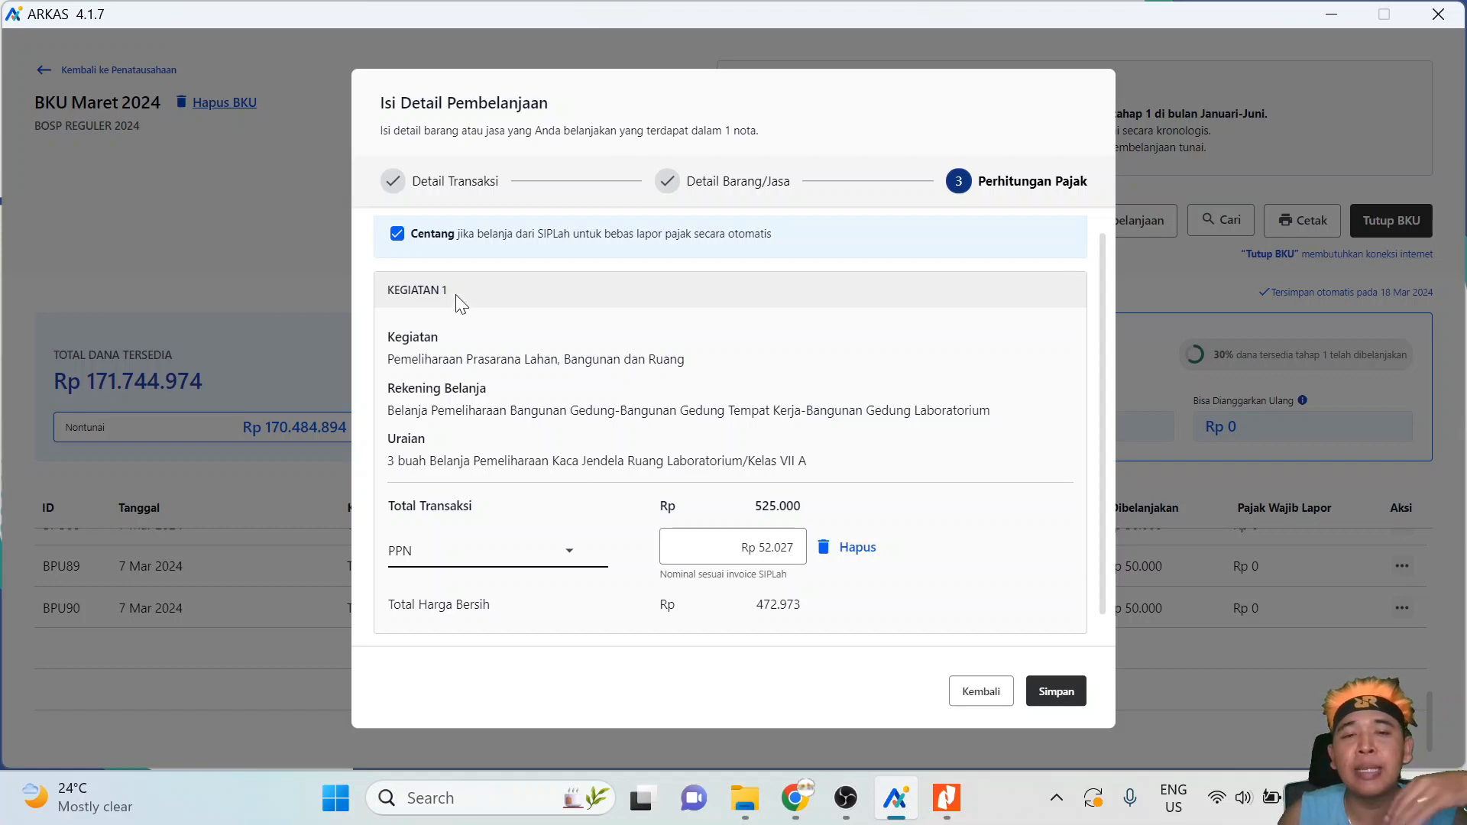
click(397, 234)
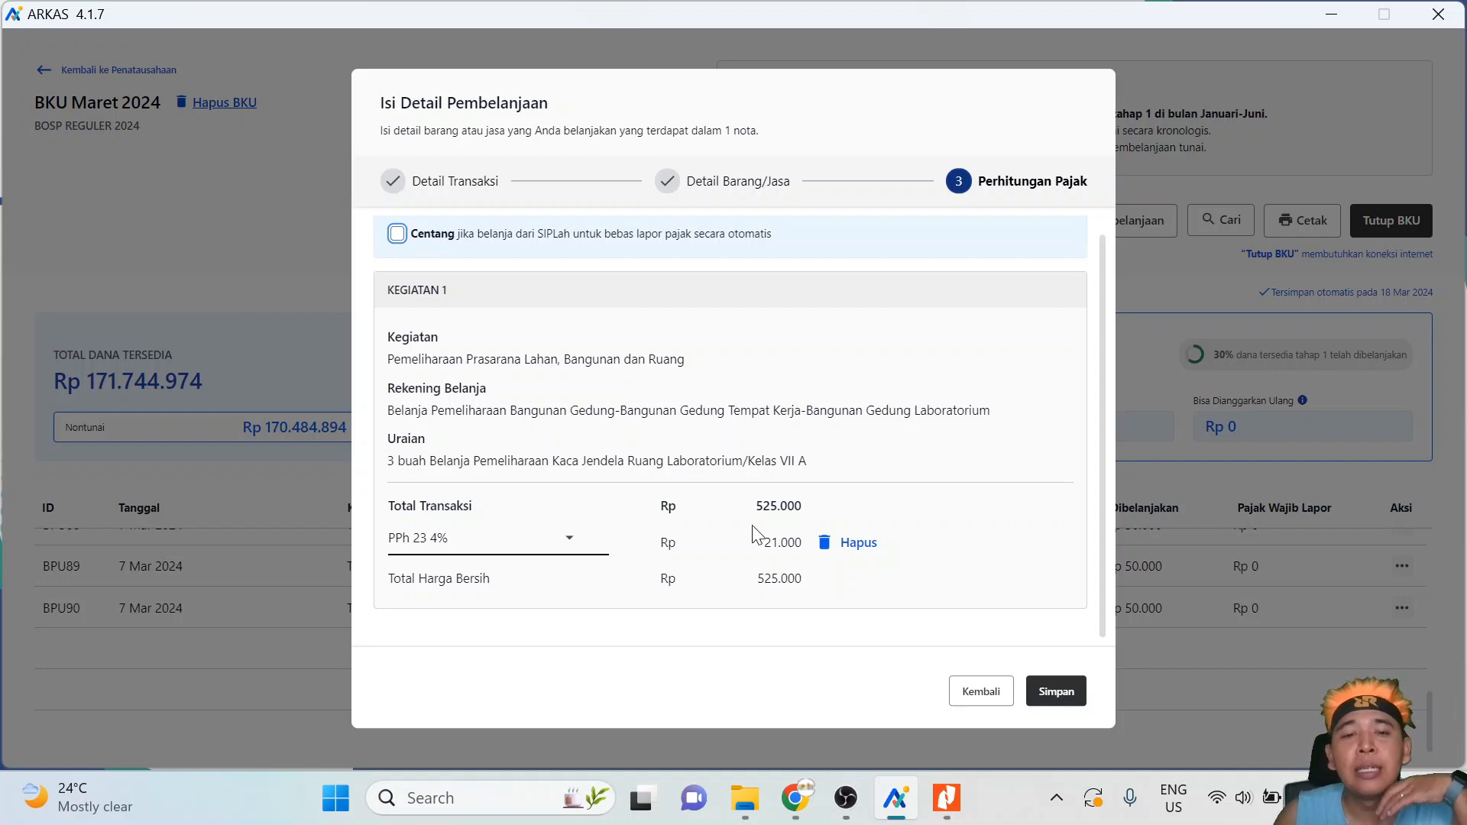
click(782, 543)
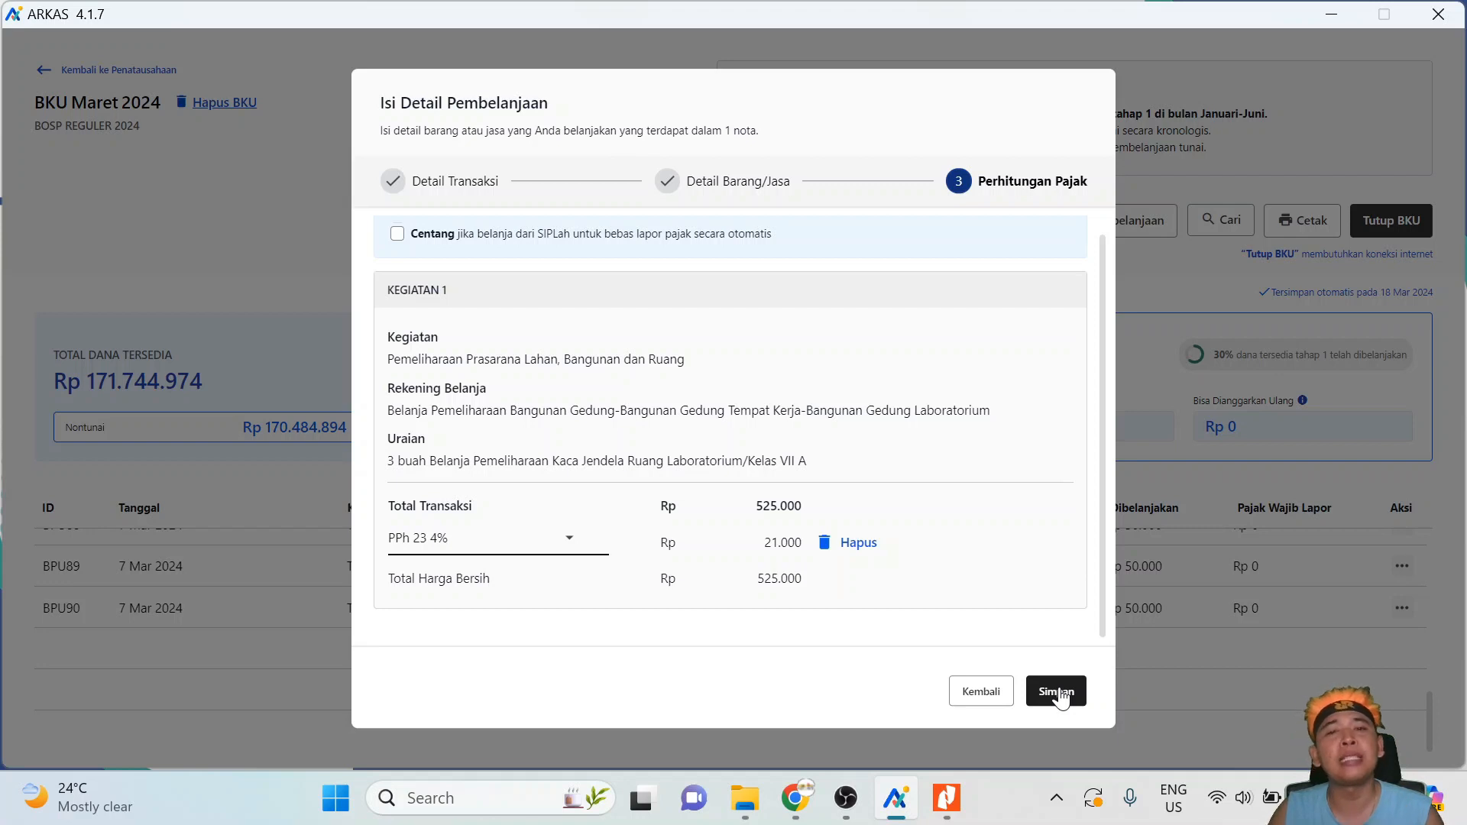
- Back out, cancel and discard the unsaved purchase, then start a new purchase entry
click(984, 694)
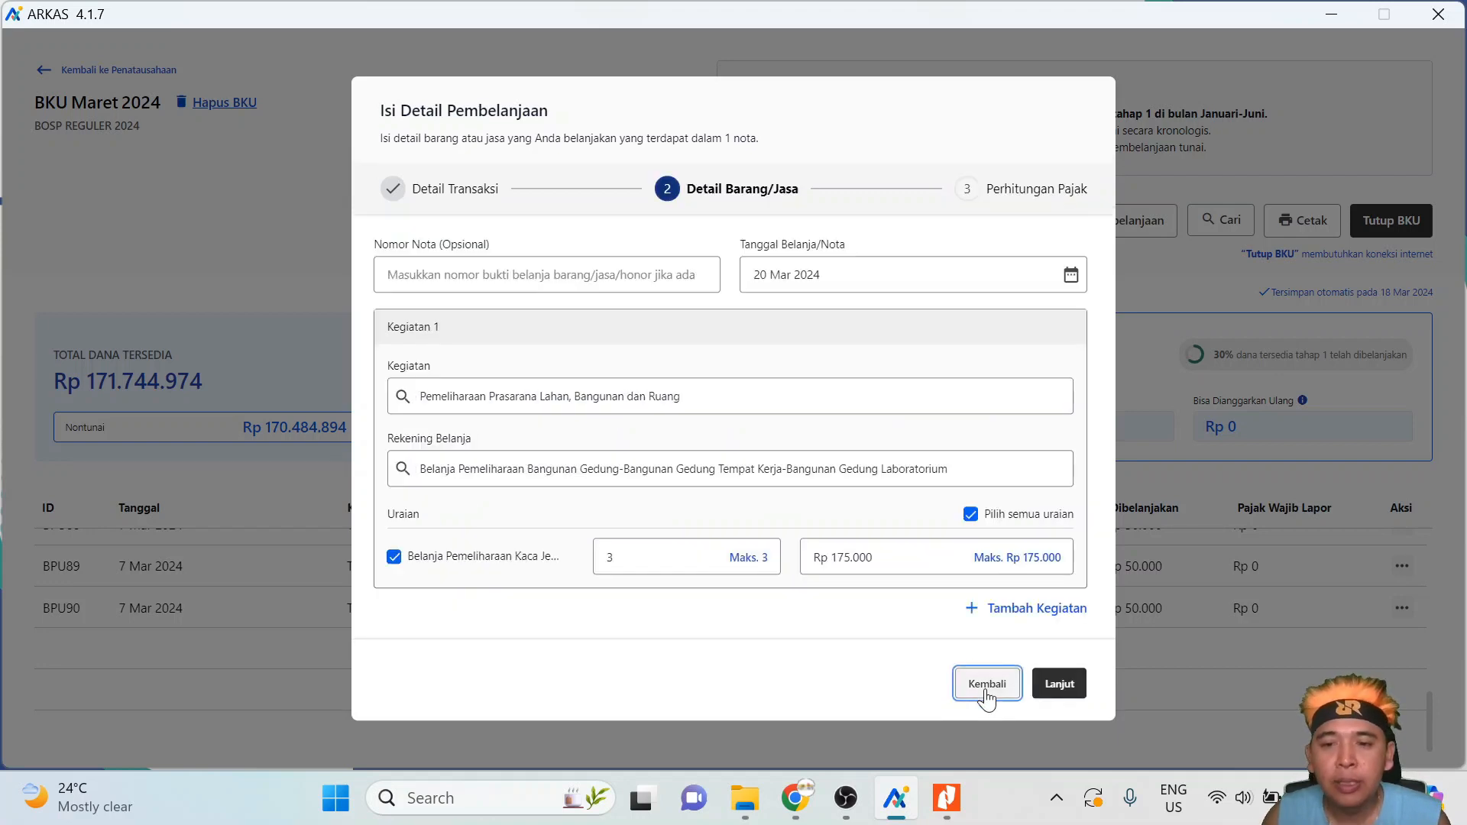
click(984, 694)
click(986, 693)
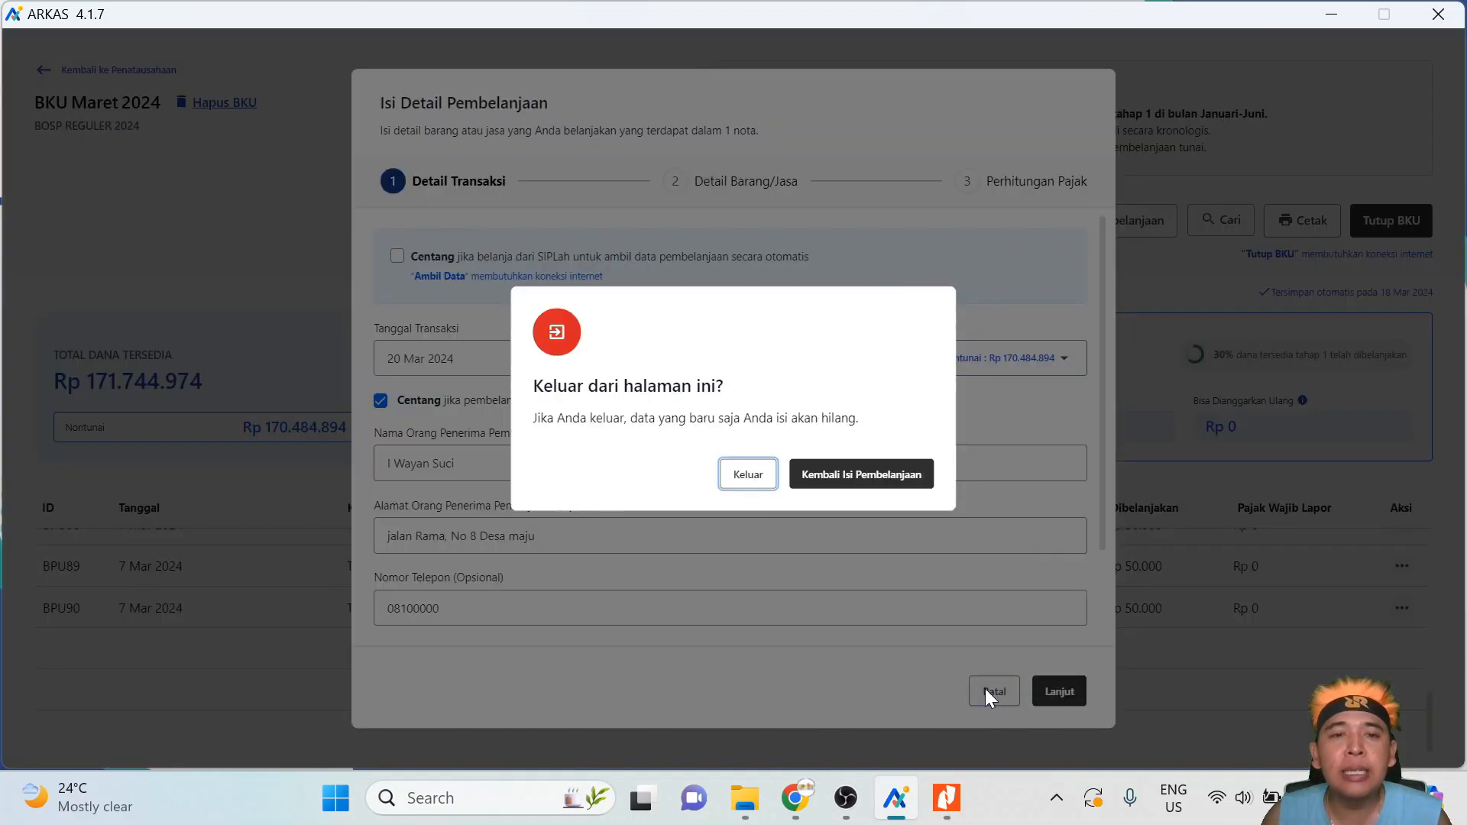
click(732, 472)
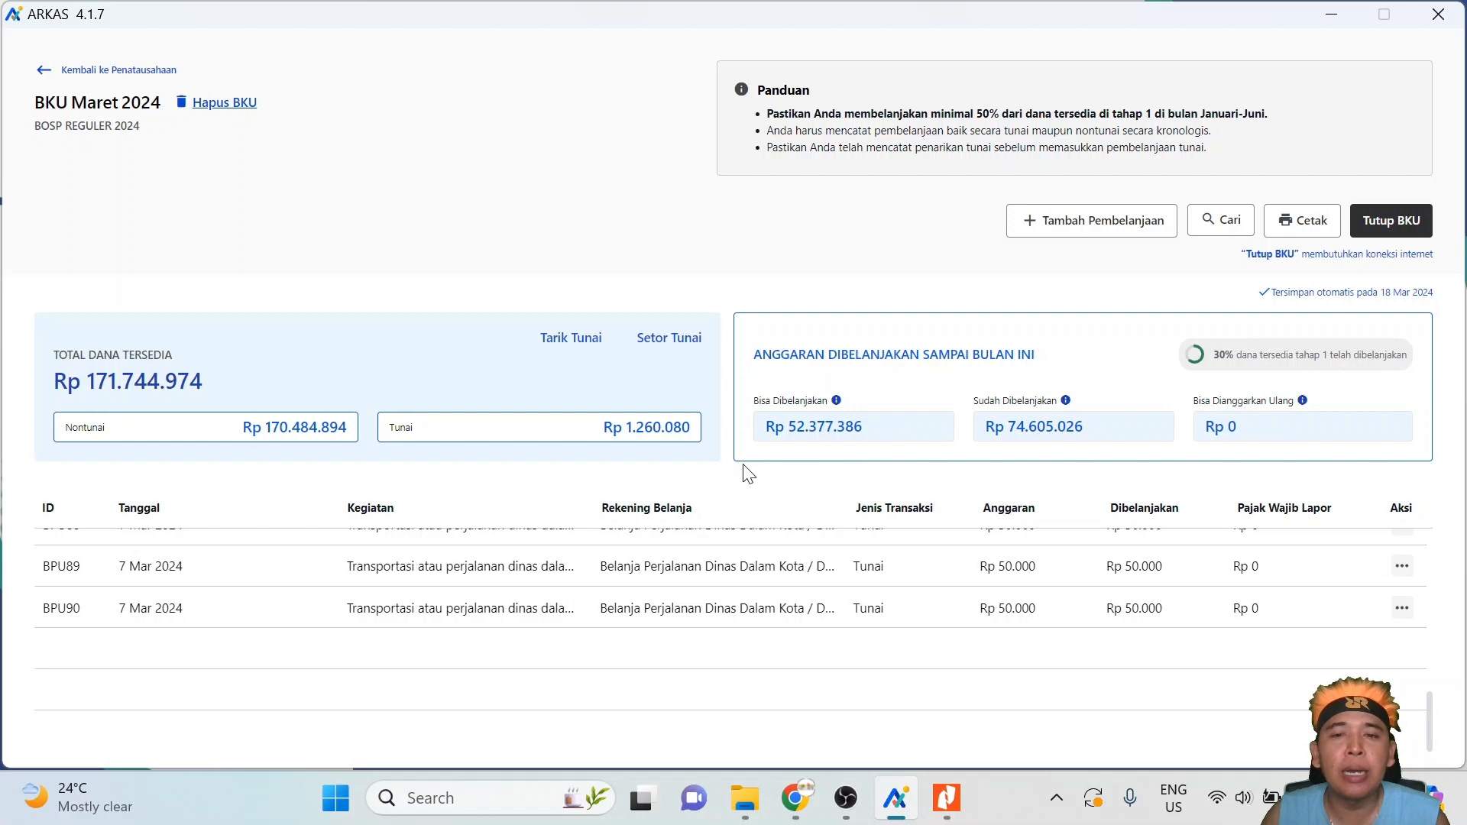
click(1066, 221)
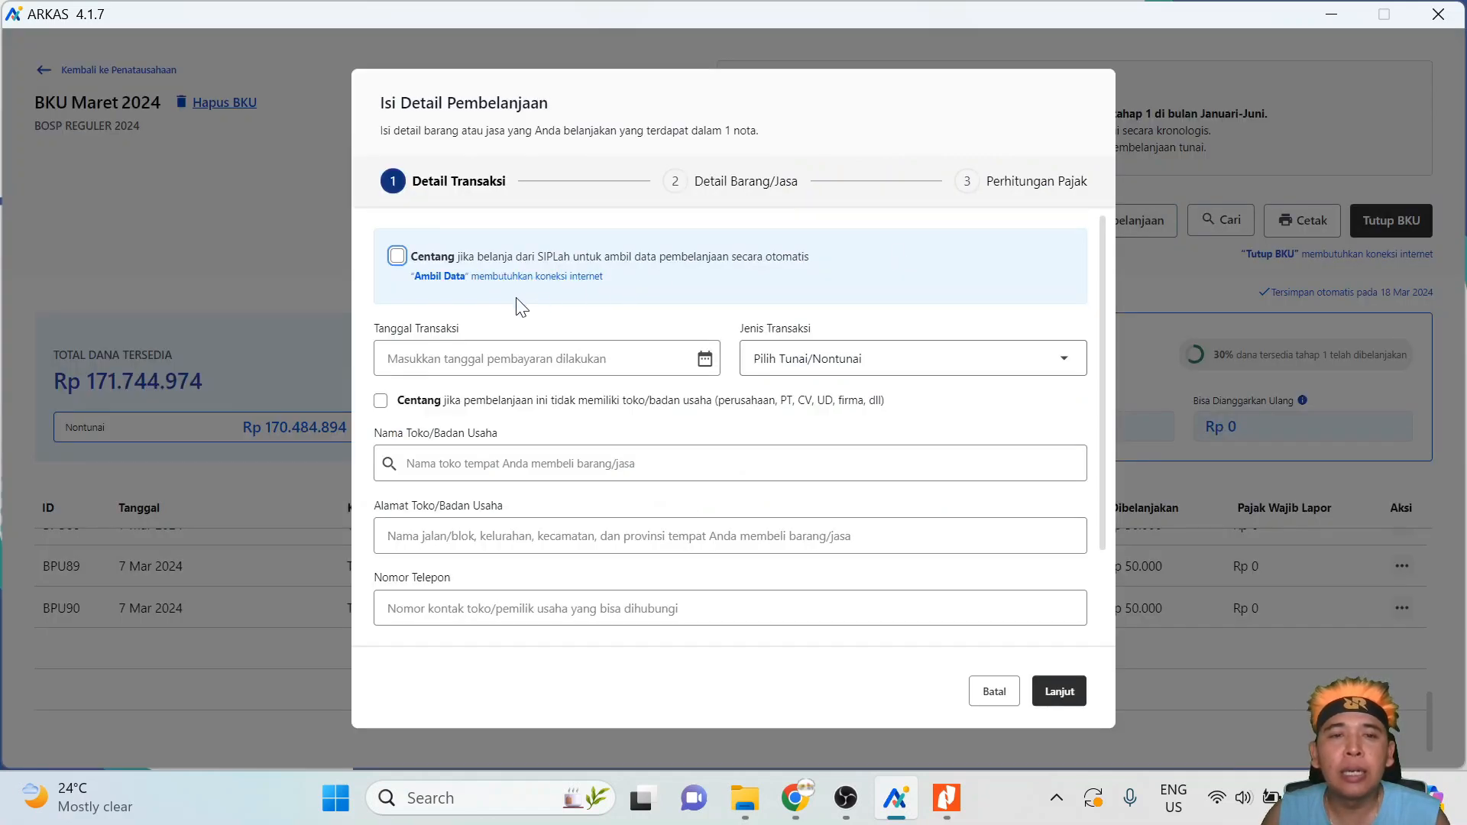
- Set the transaction date to 20 March 2024 and the type to Tunai
click(502, 358)
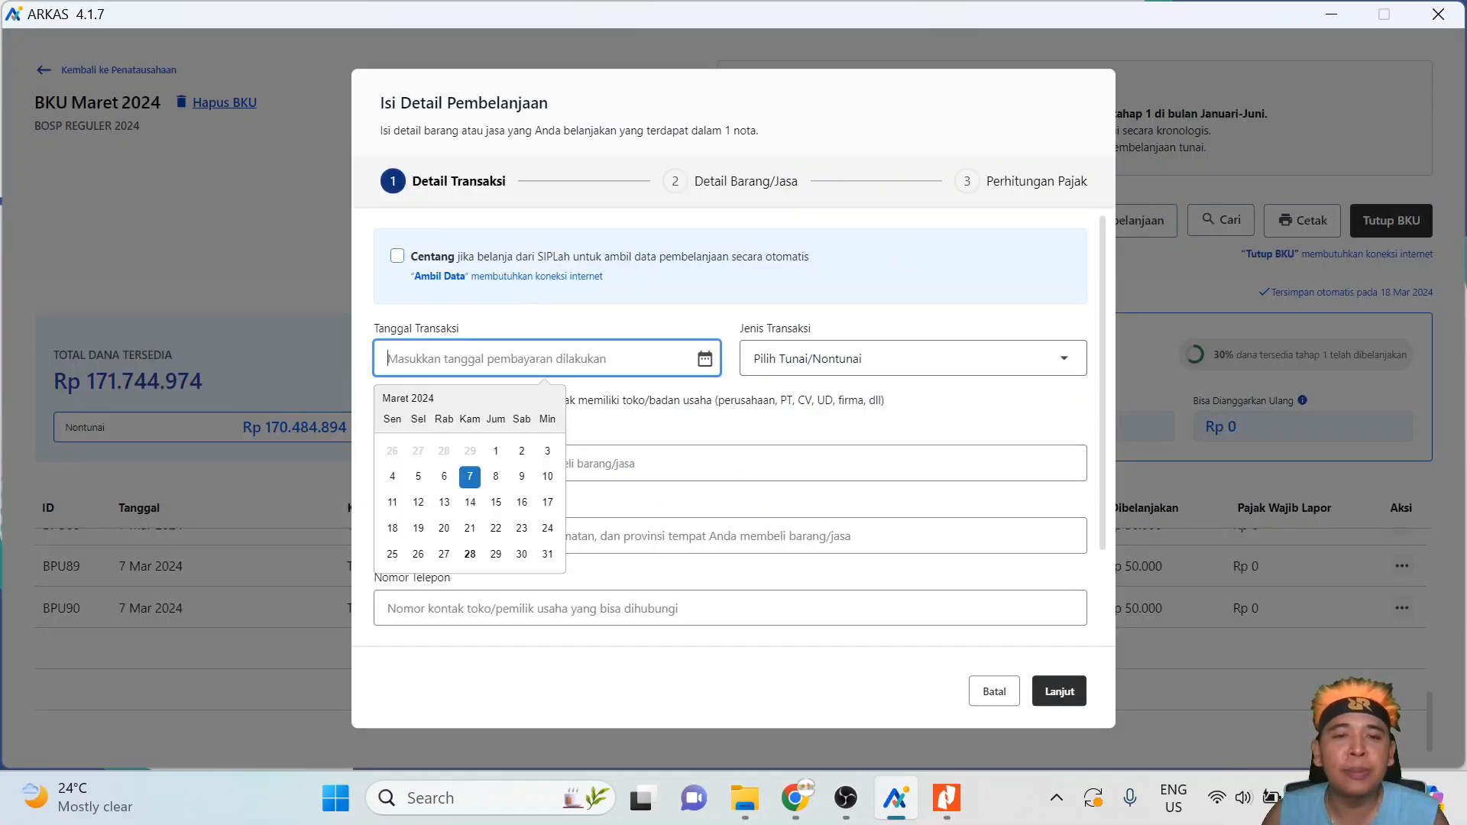
click(444, 529)
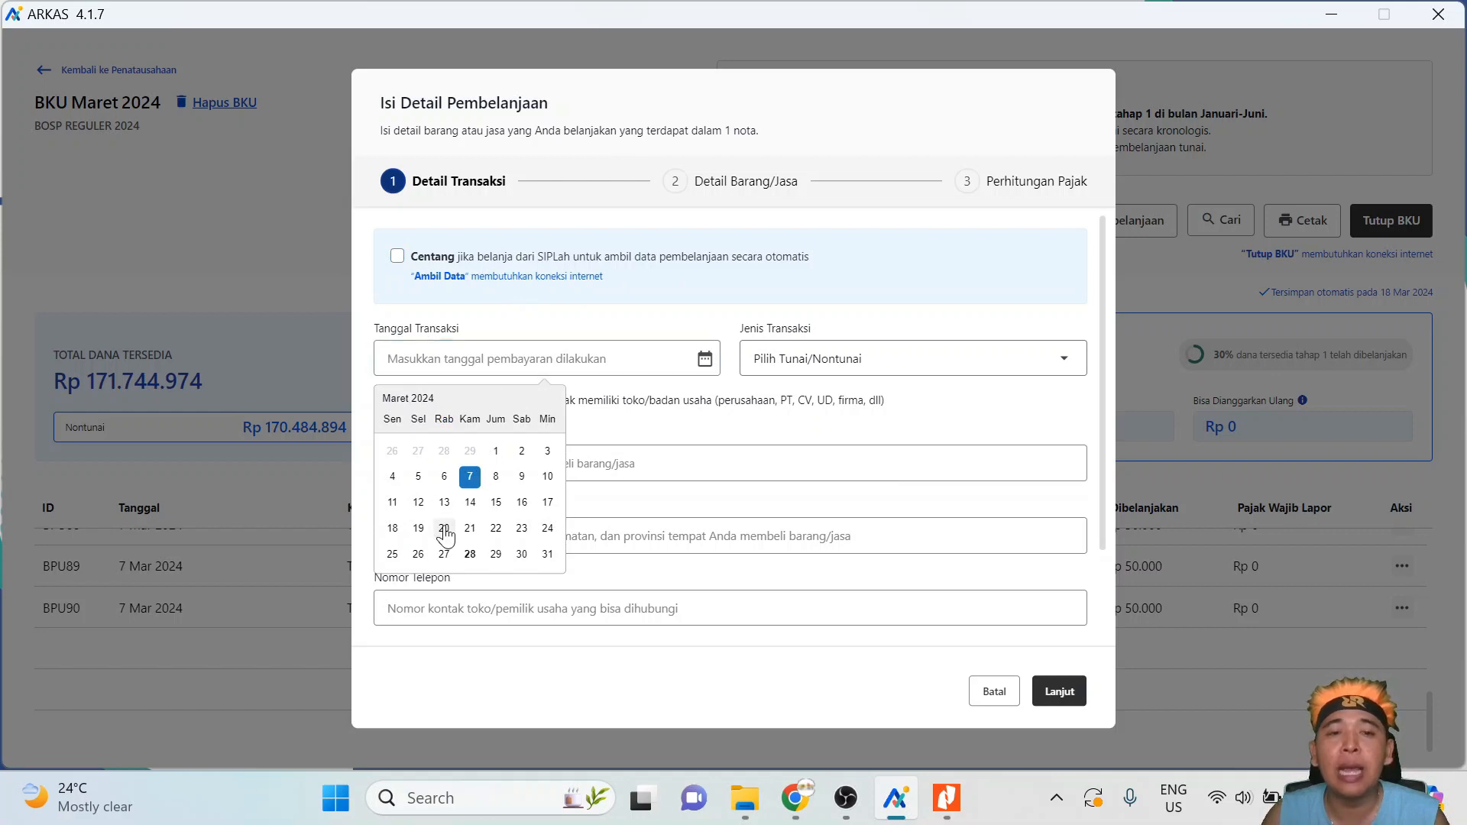
click(838, 363)
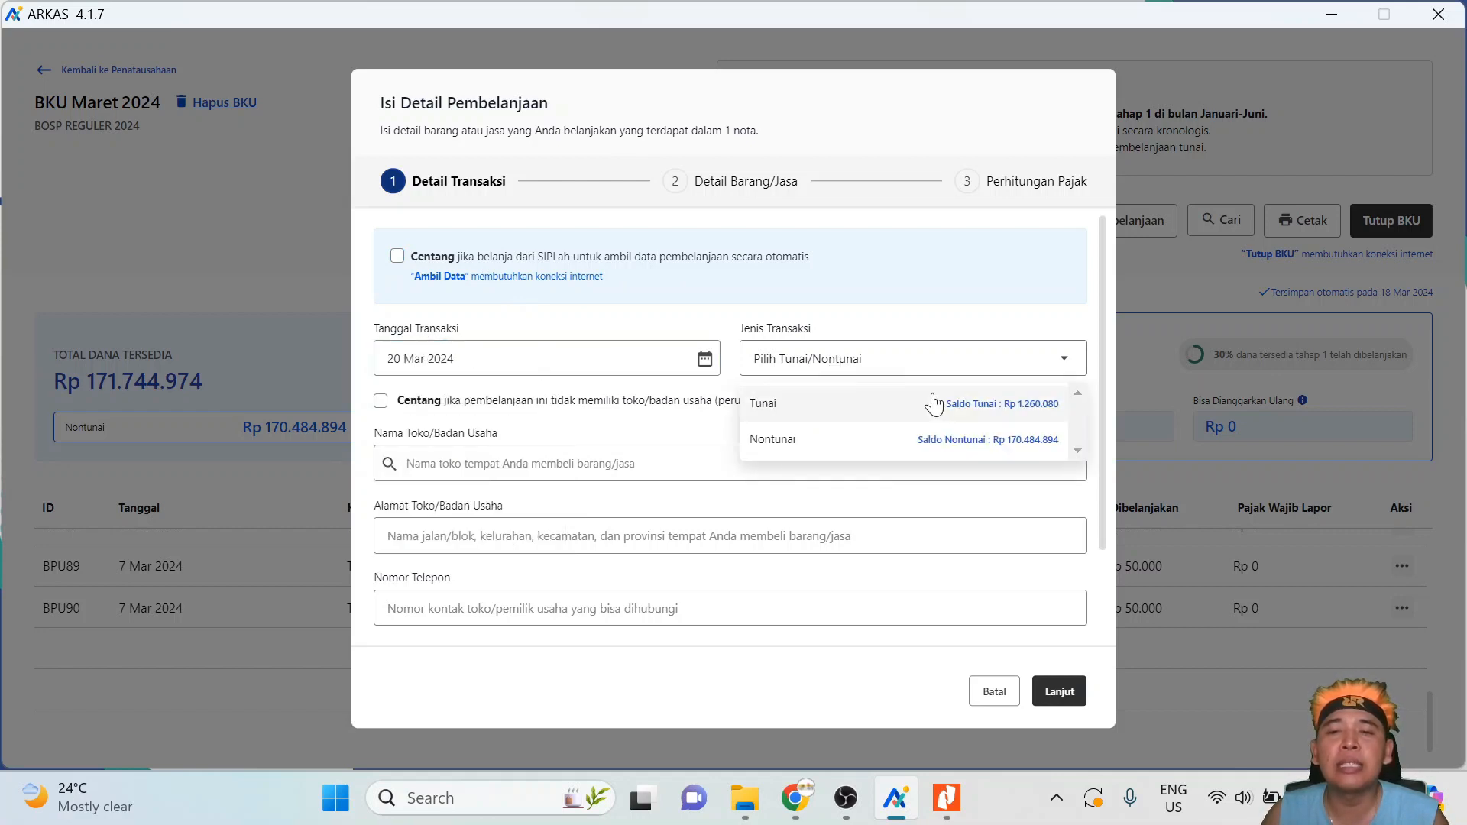
click(944, 411)
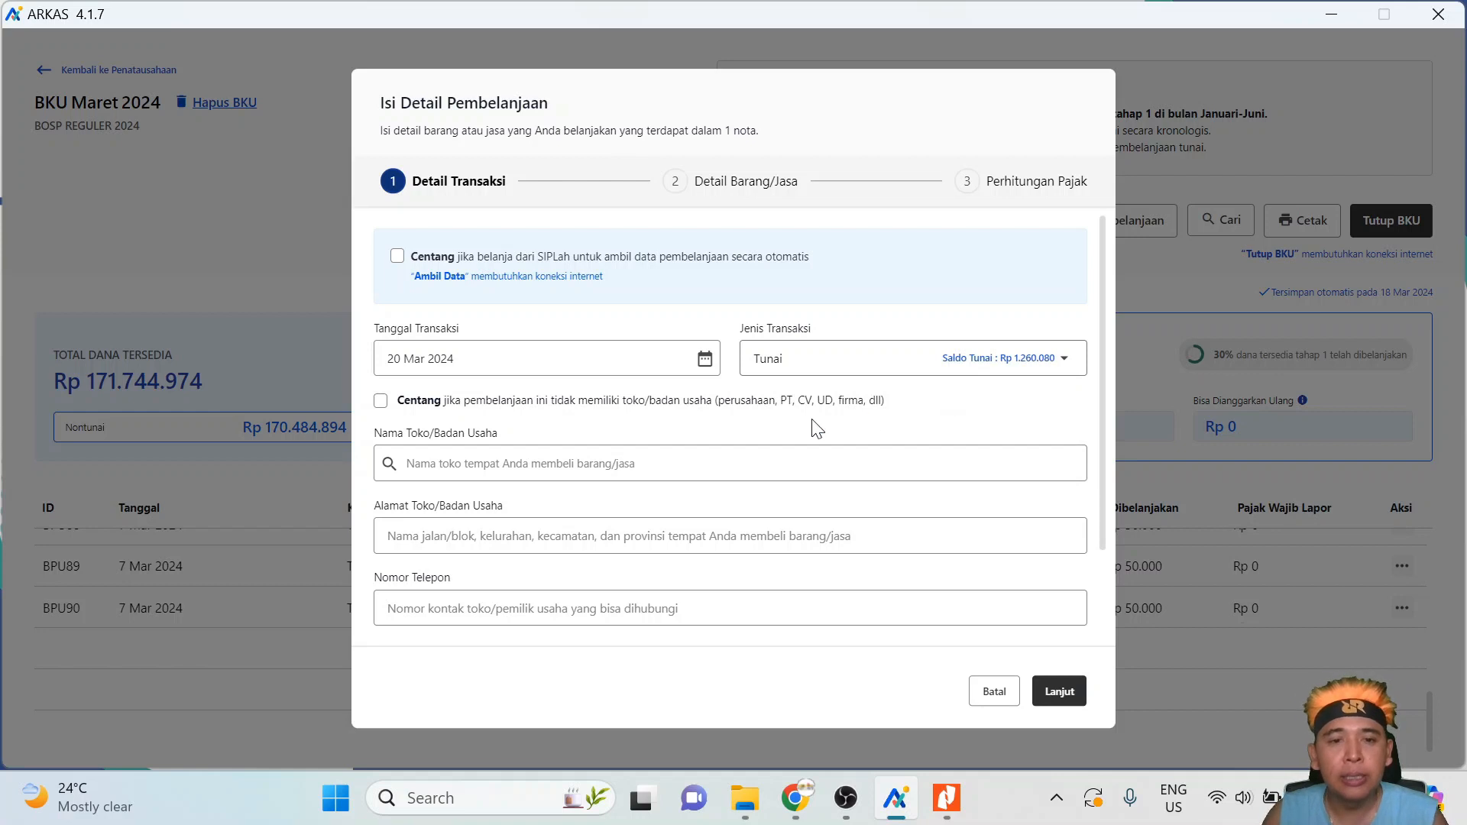
- Search 'ud pas' and select UD PAS as the store
click(657, 464)
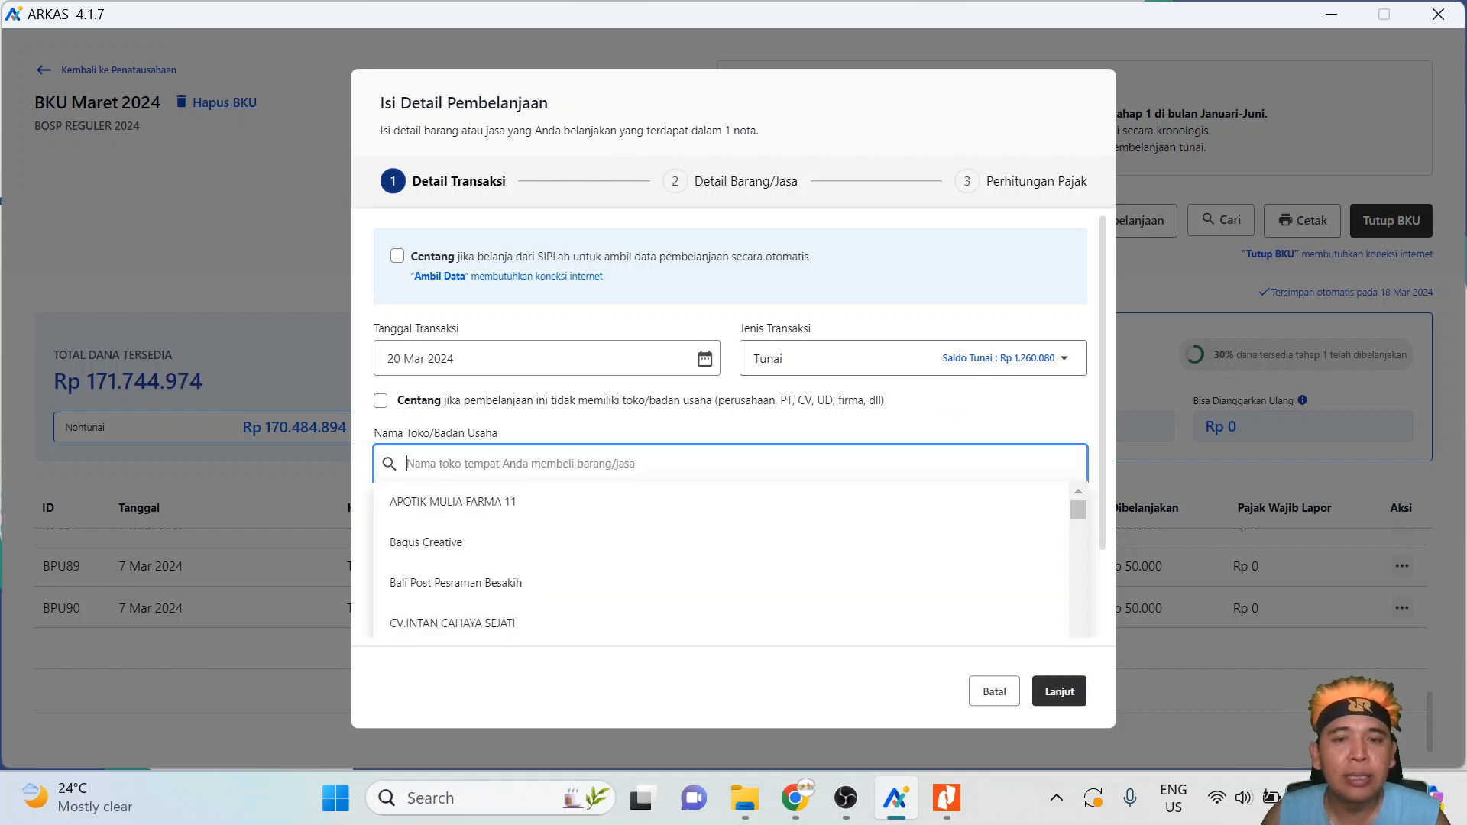
click(380, 402)
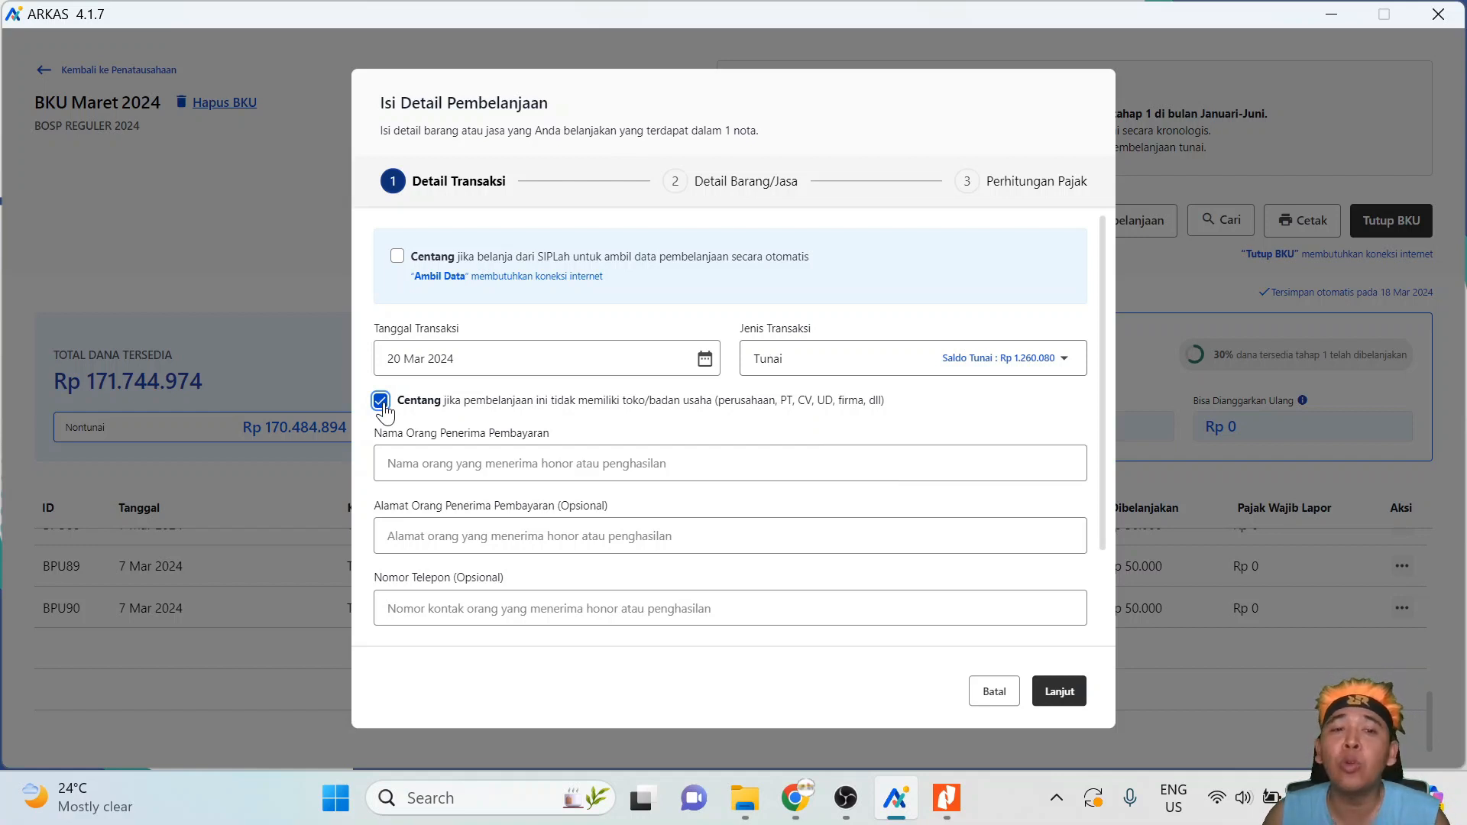
click(380, 401)
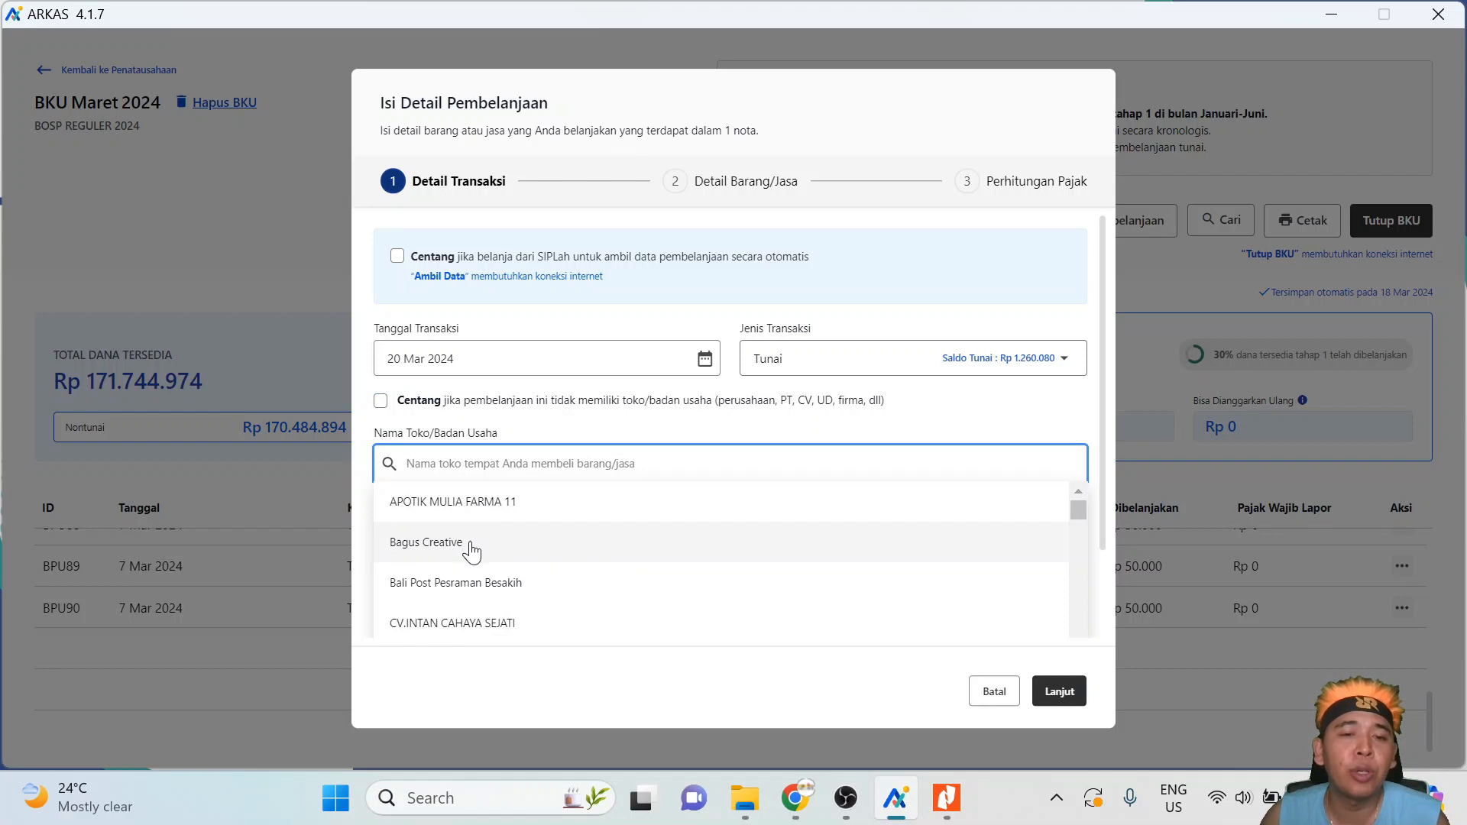
text(ud pas)
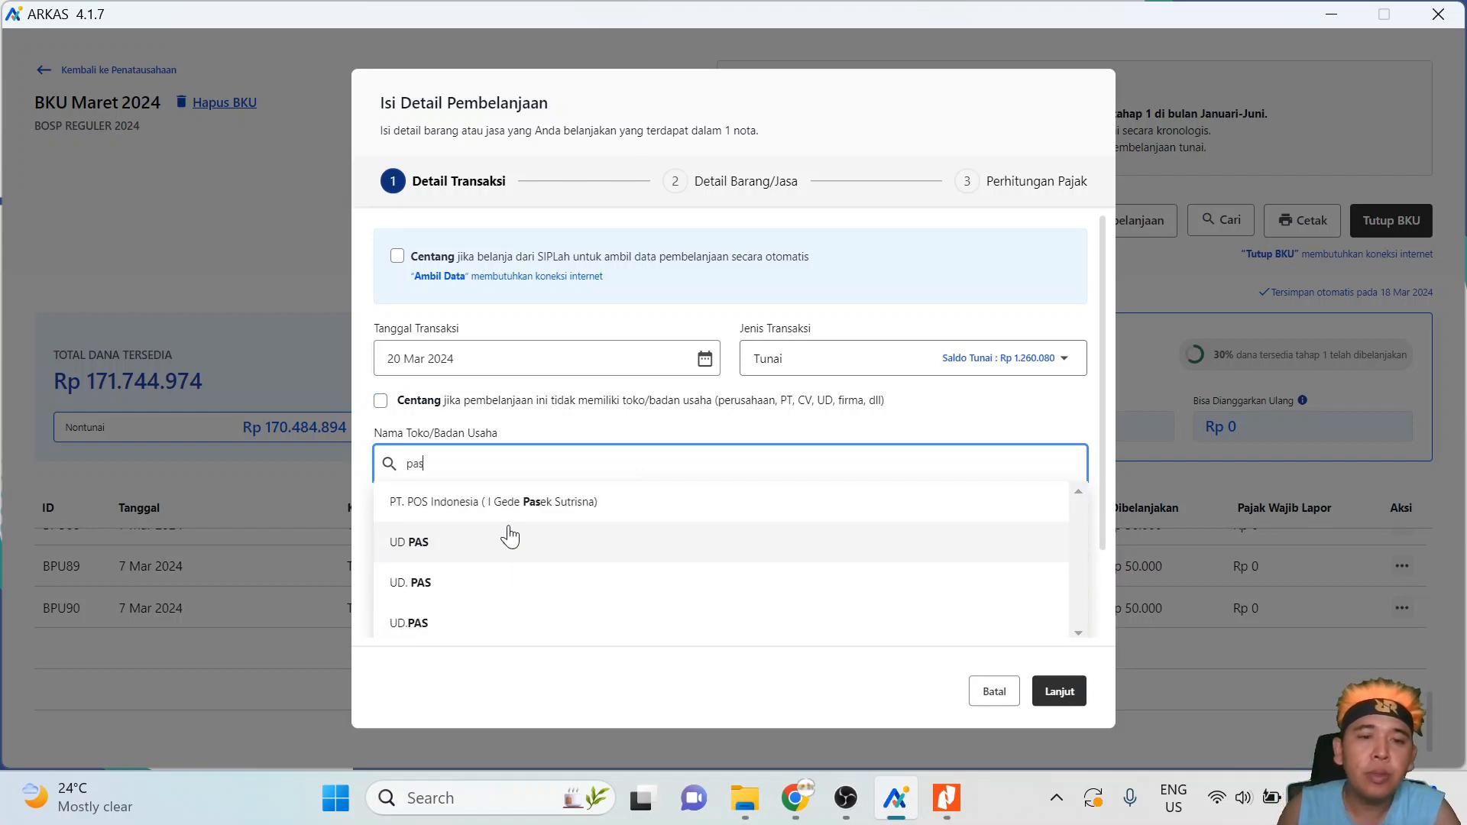
click(469, 538)
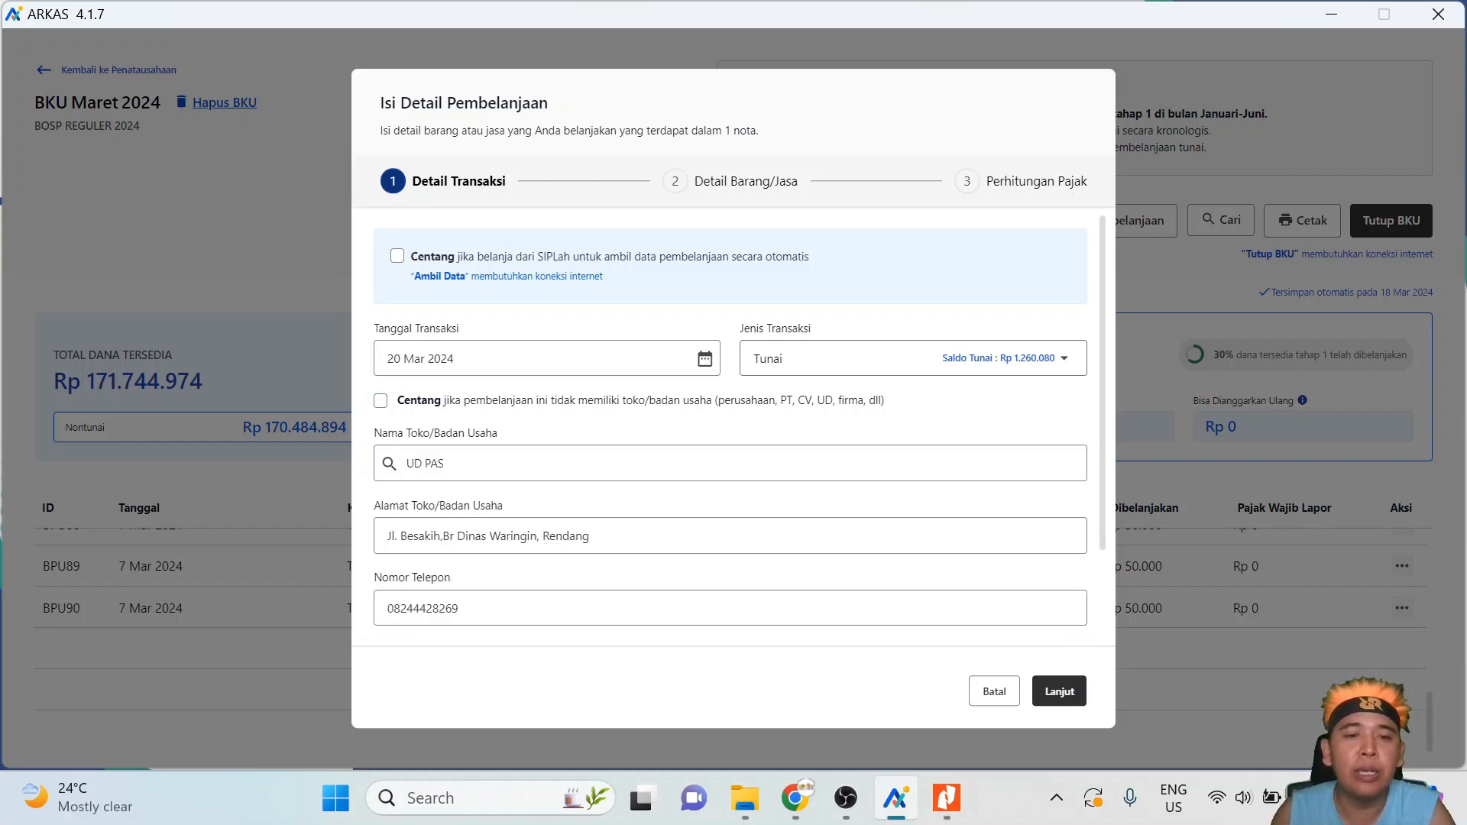
scroll(730, 428, down, 2)
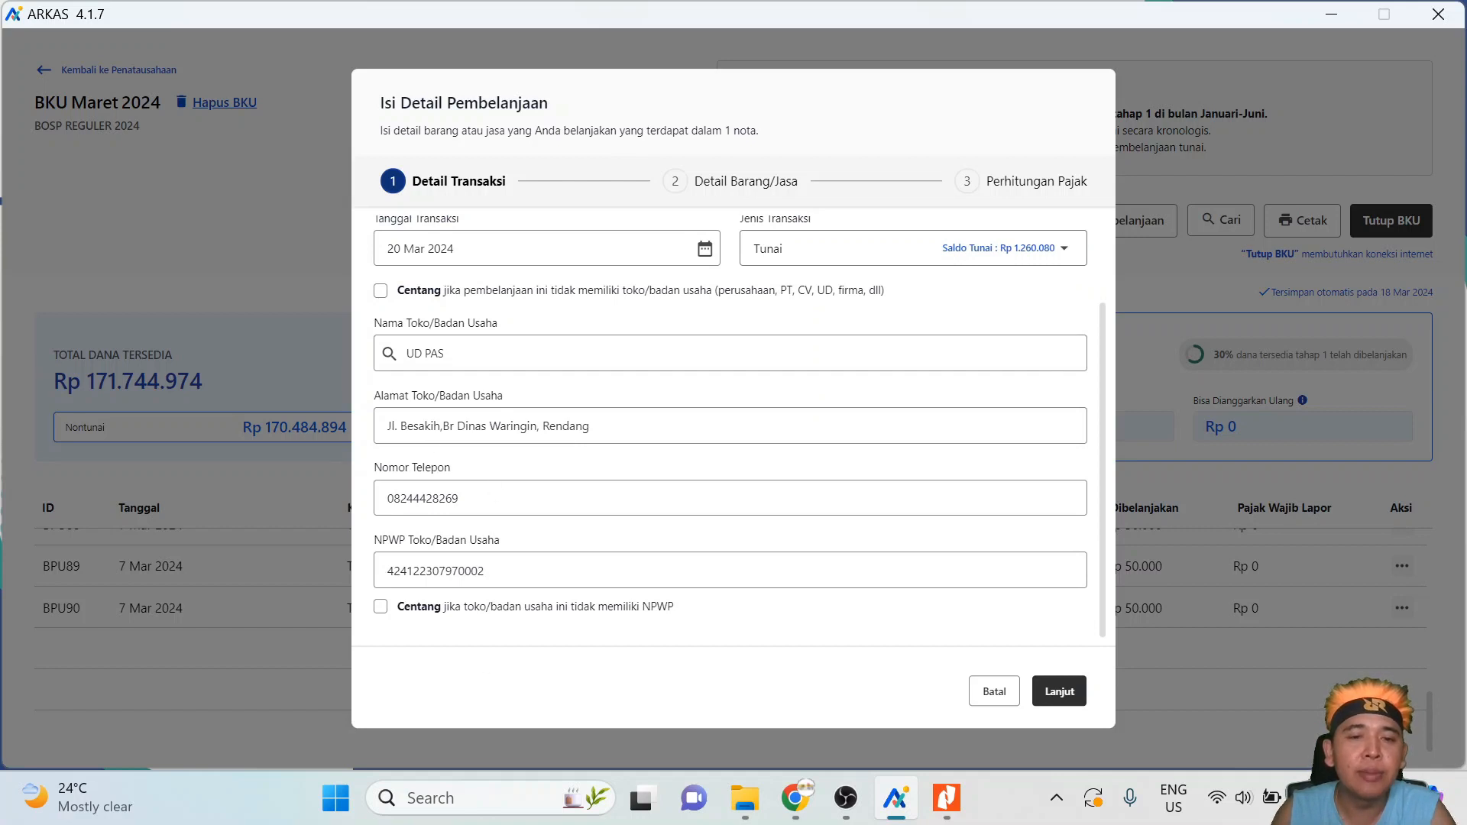
- Continue to item details and set the activity to PPDB via a 'ppdb' search
click(1059, 692)
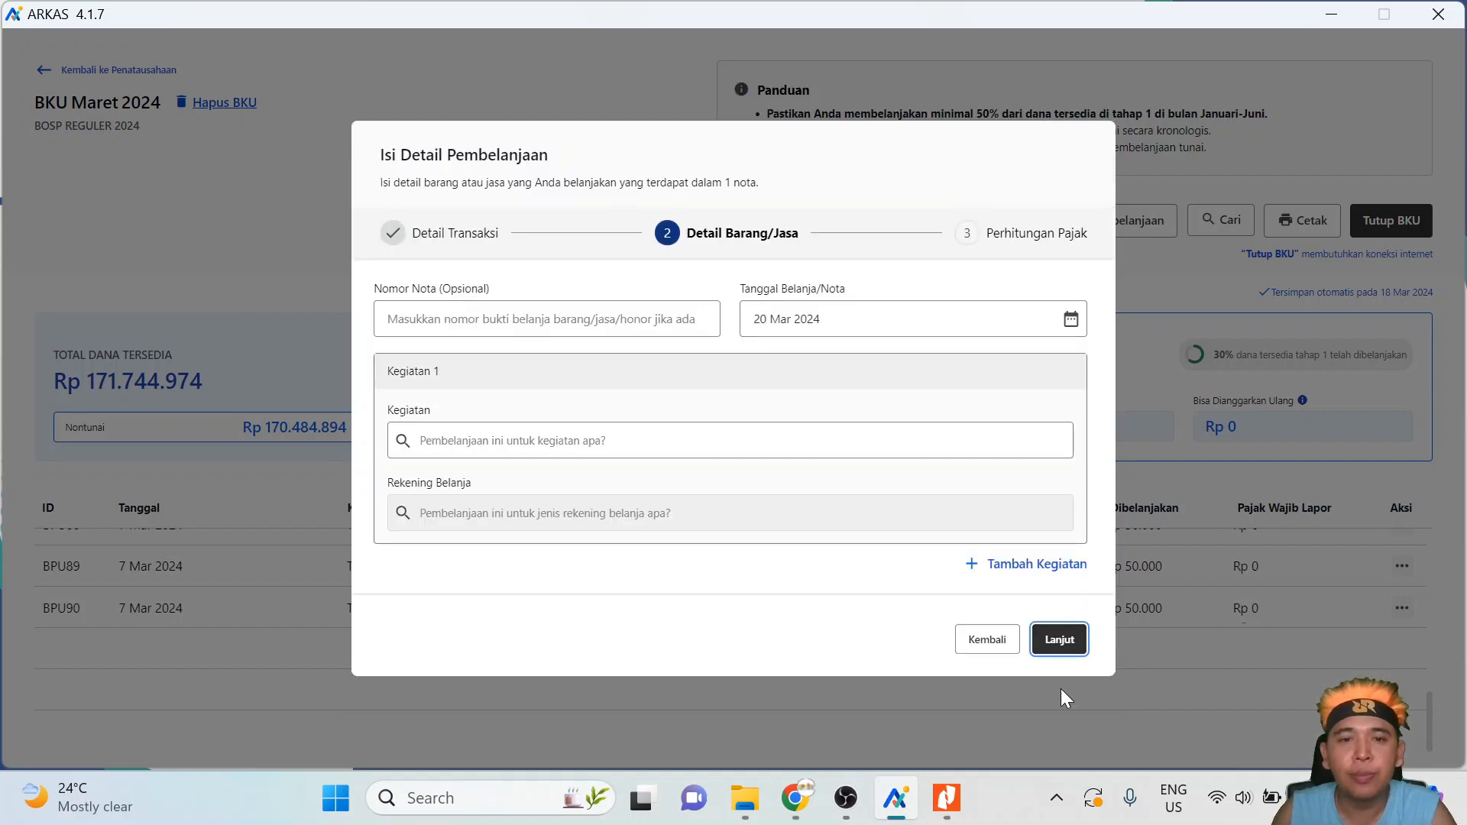
click(547, 319)
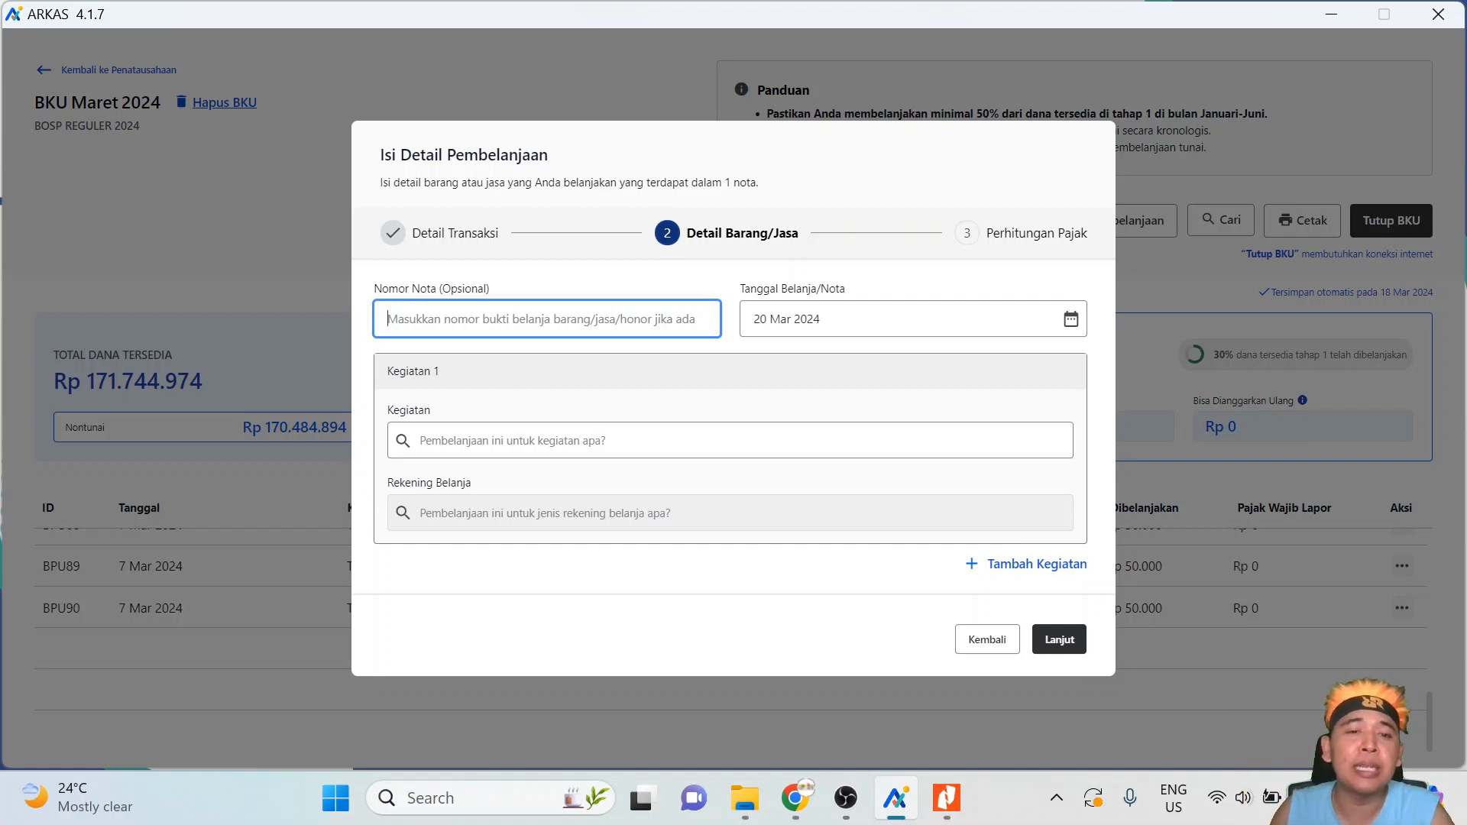
click(730, 441)
text(ppdb)
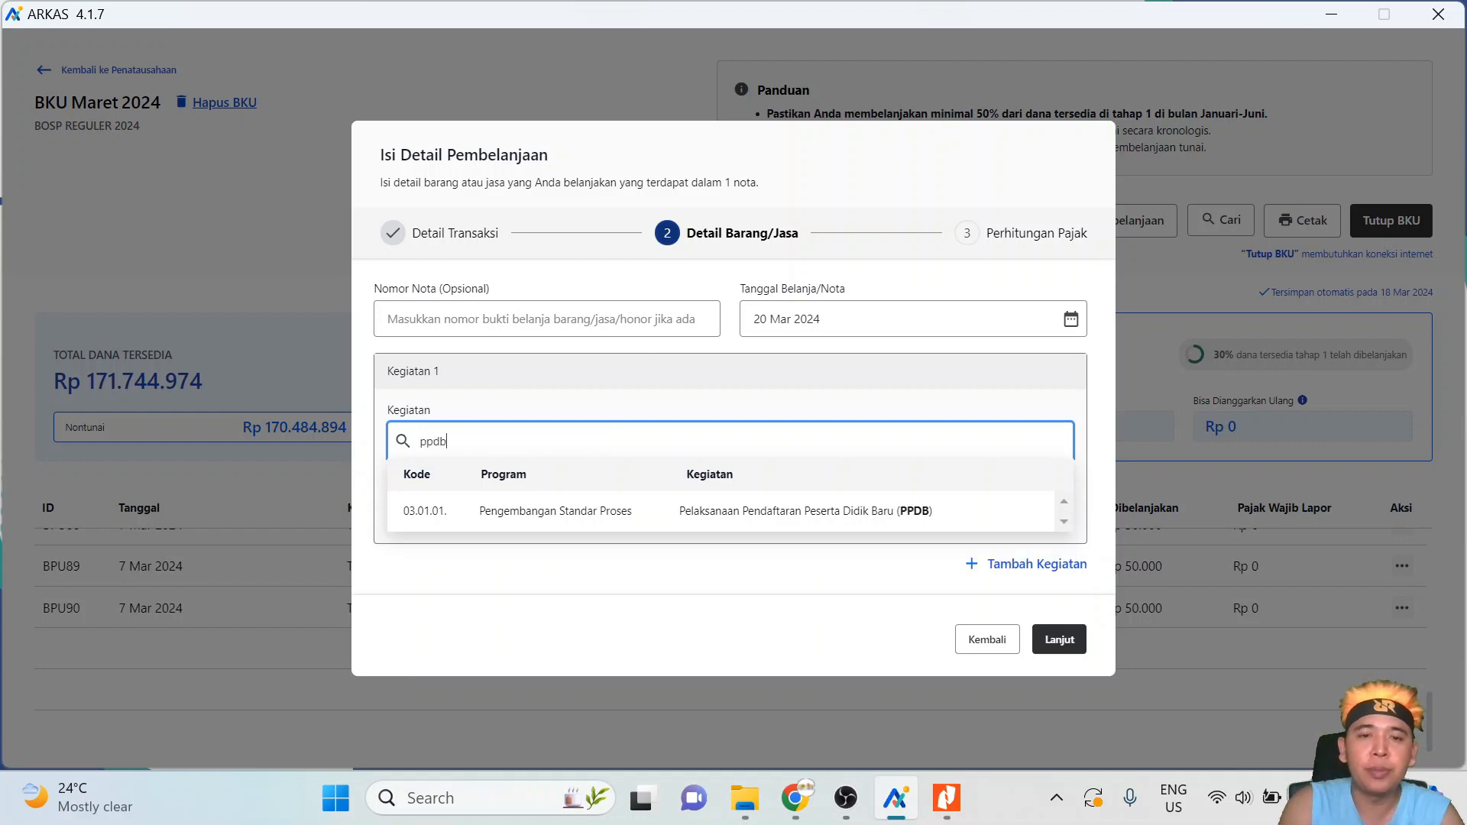
click(802, 509)
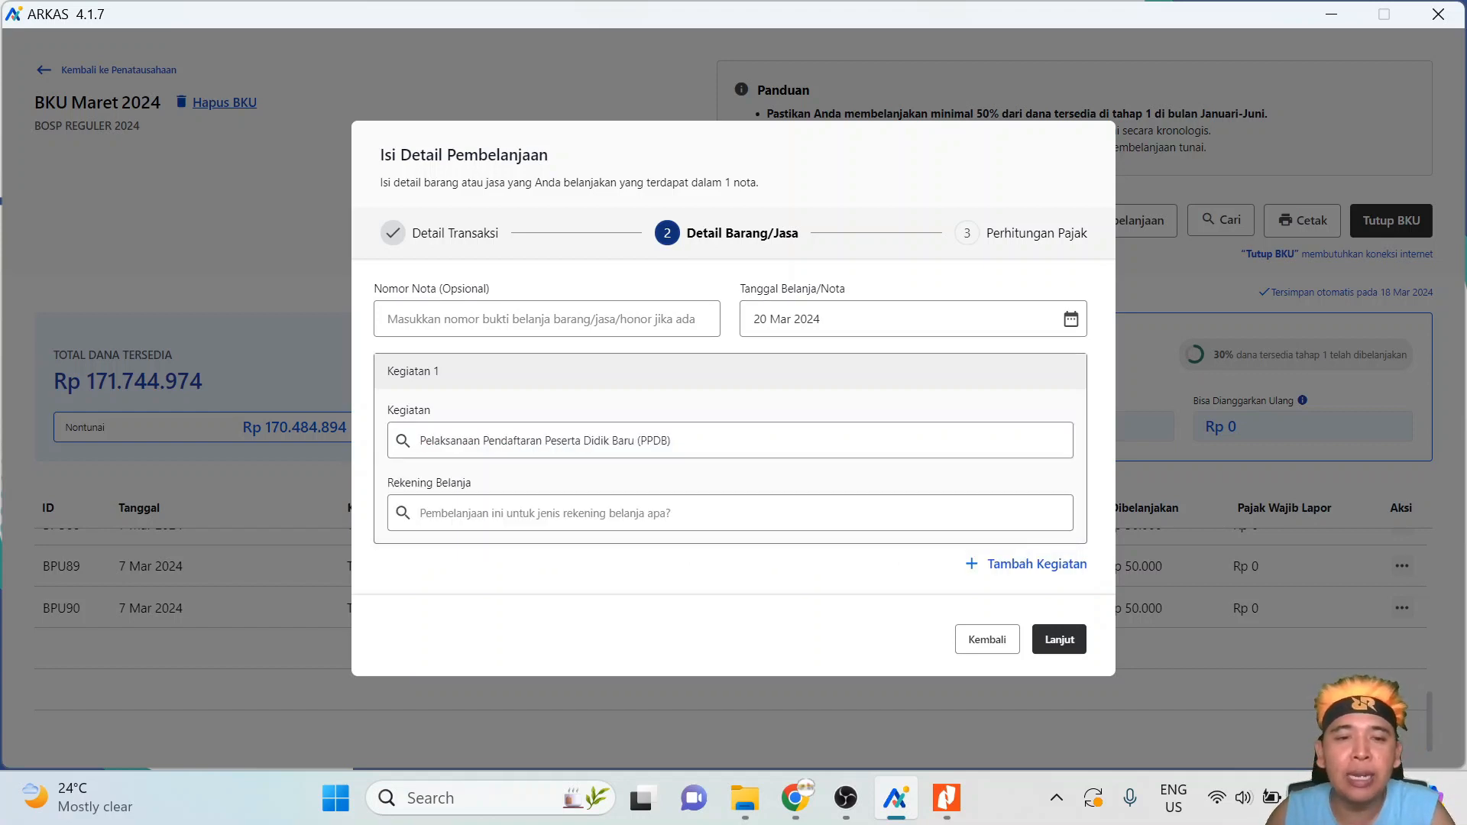
- Choose Belanja Makanan dan Minuman as the spending account
click(803, 512)
scroll(824, 573, down, 1)
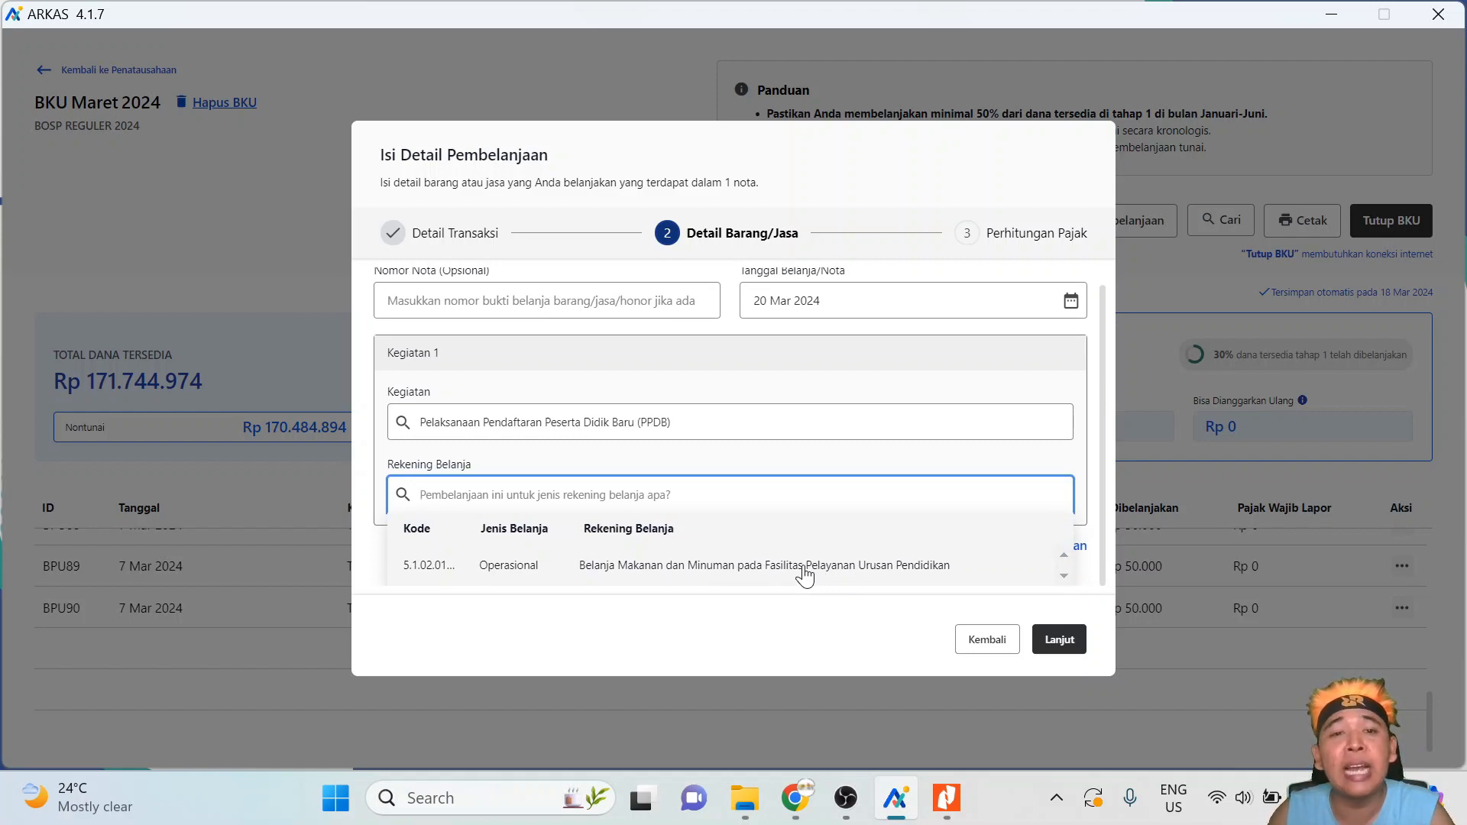
click(805, 569)
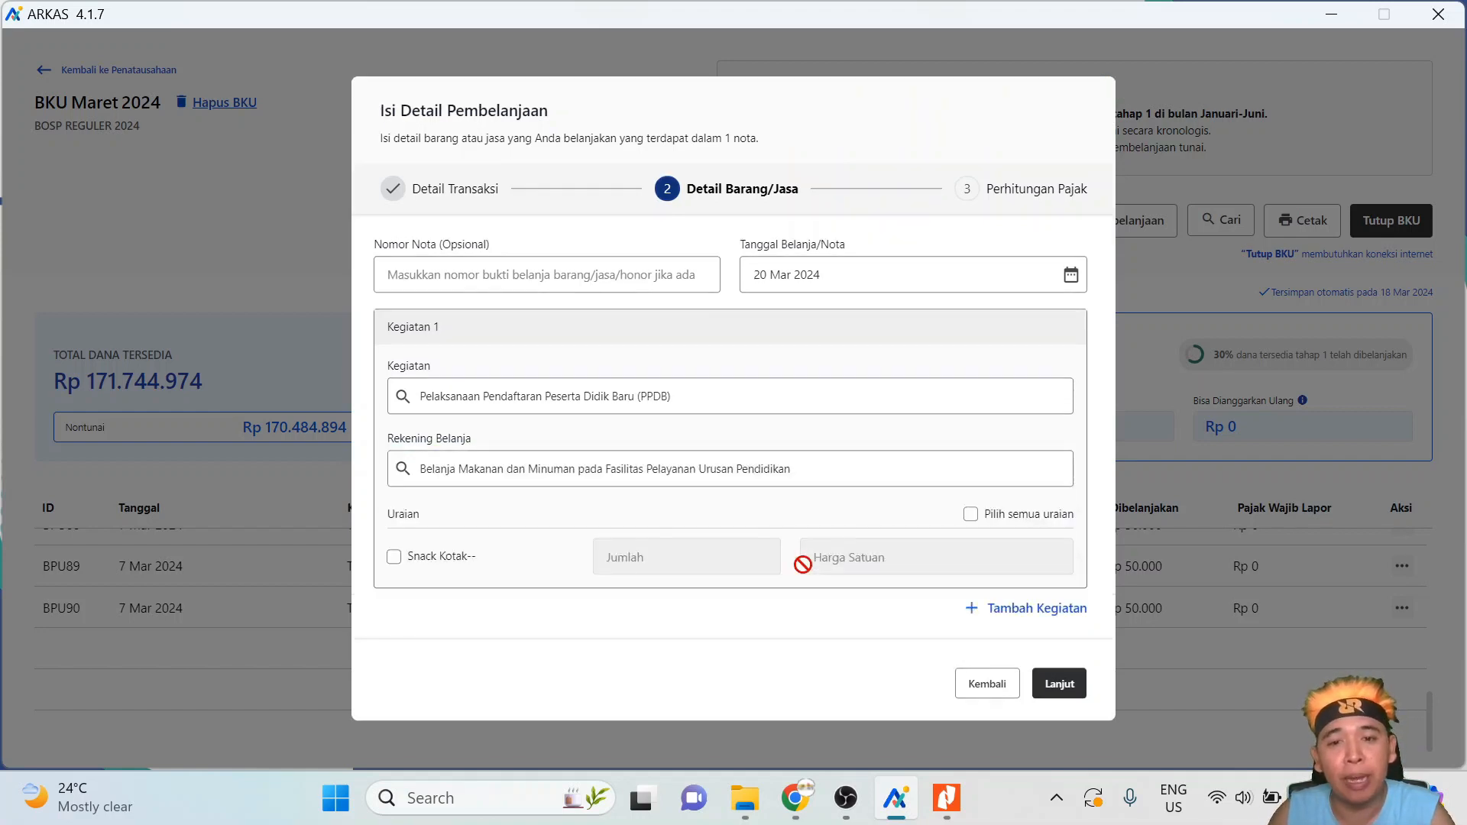
- Include Snack Kotak and change its quantity from 40 to 35
click(394, 560)
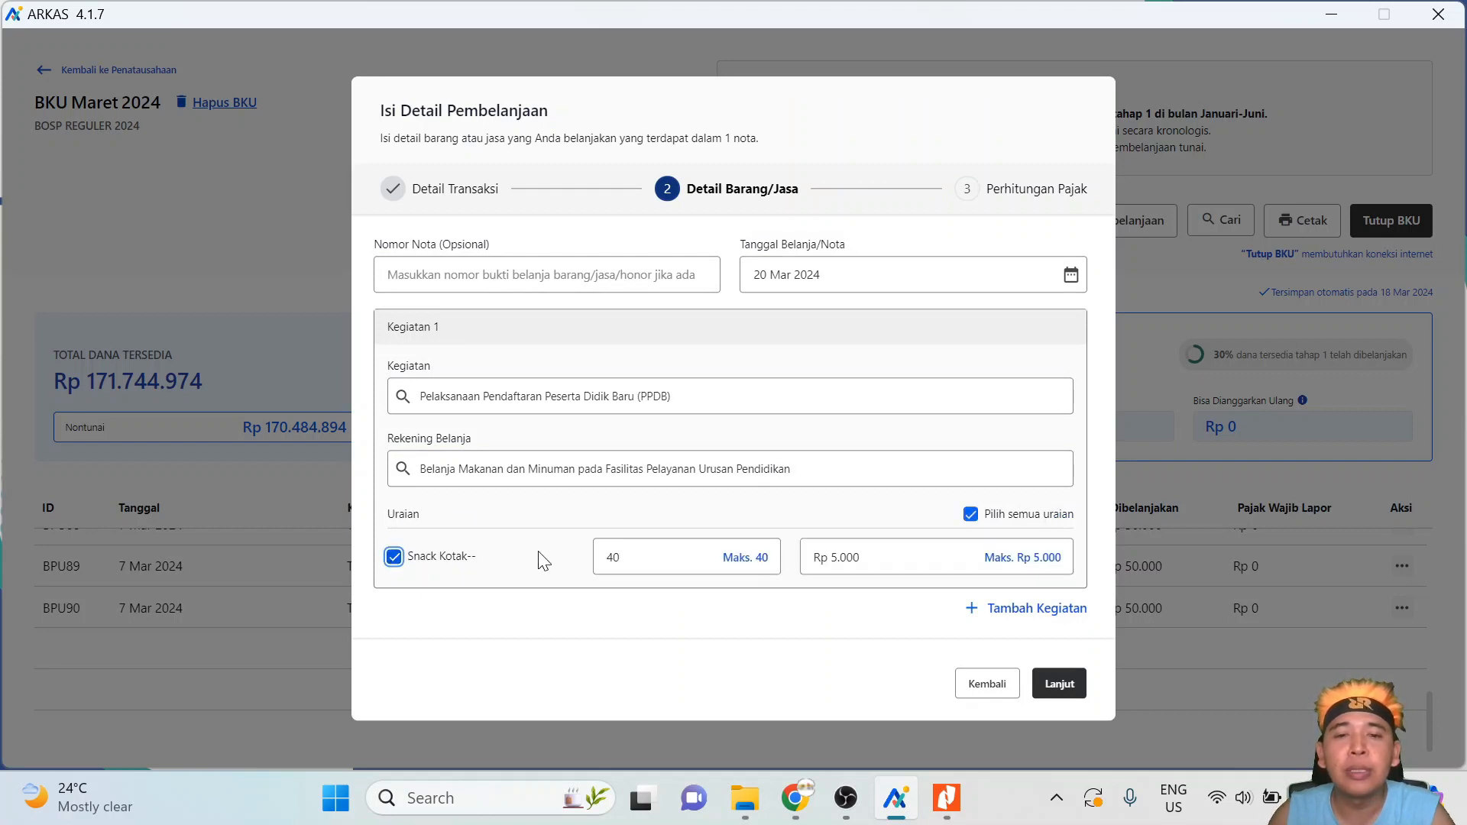
double_click(613, 557)
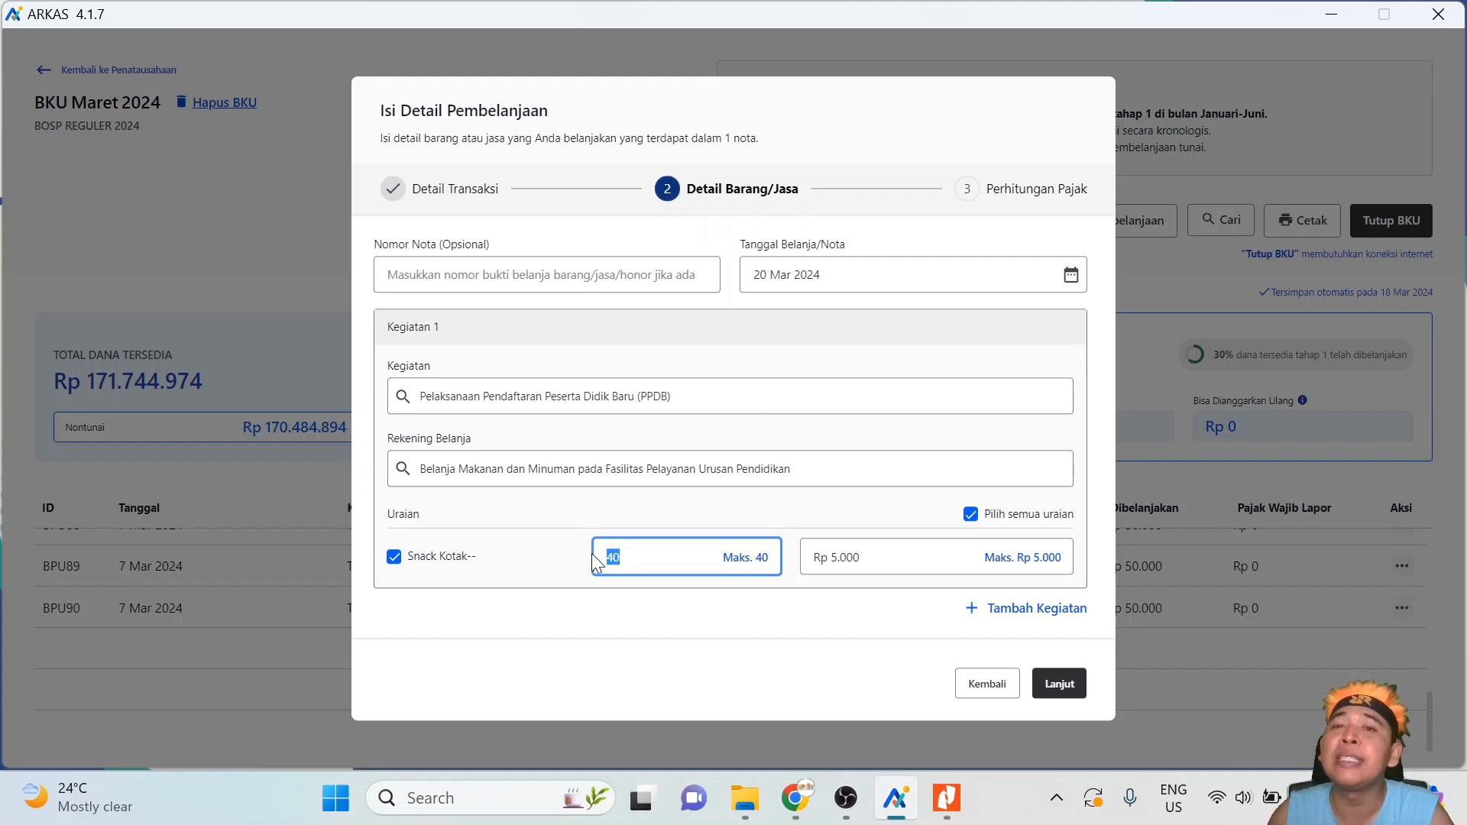
click(620, 557)
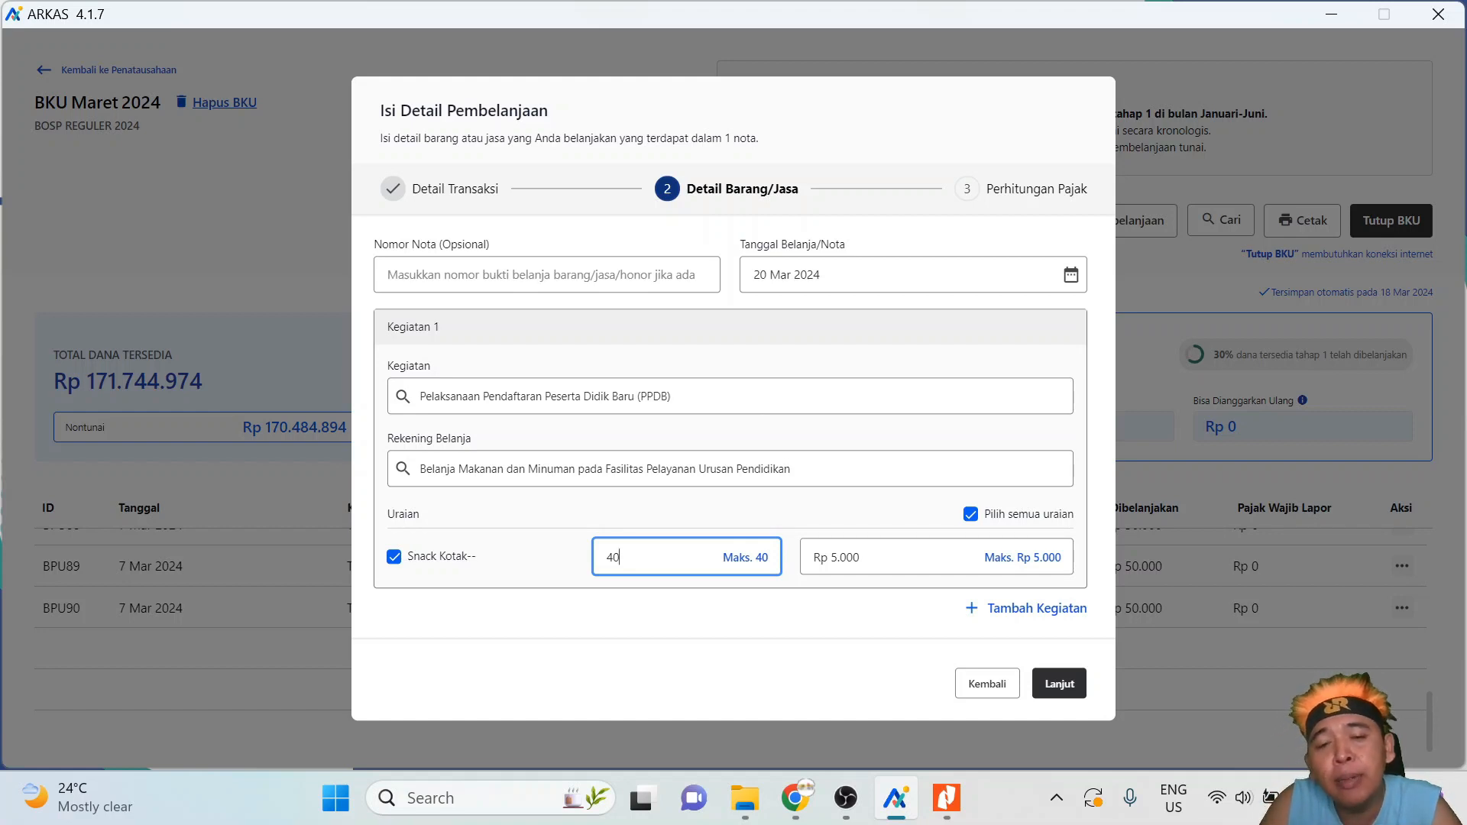
key(BackSpace)
key(BackSpace)
text(35)
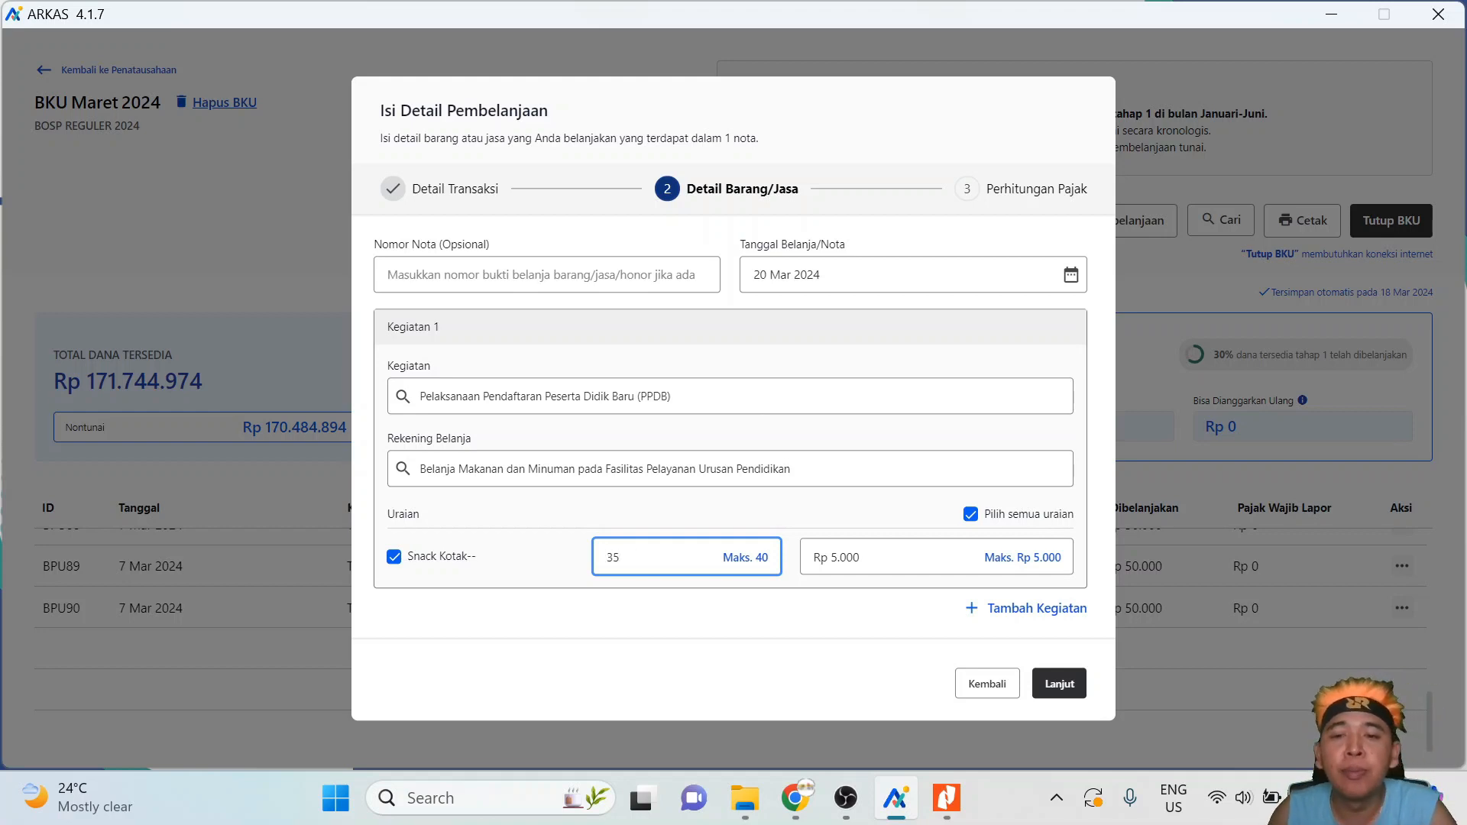
- Set the unit price to 4500 and continue to Perhitungan Pajak
click(861, 557)
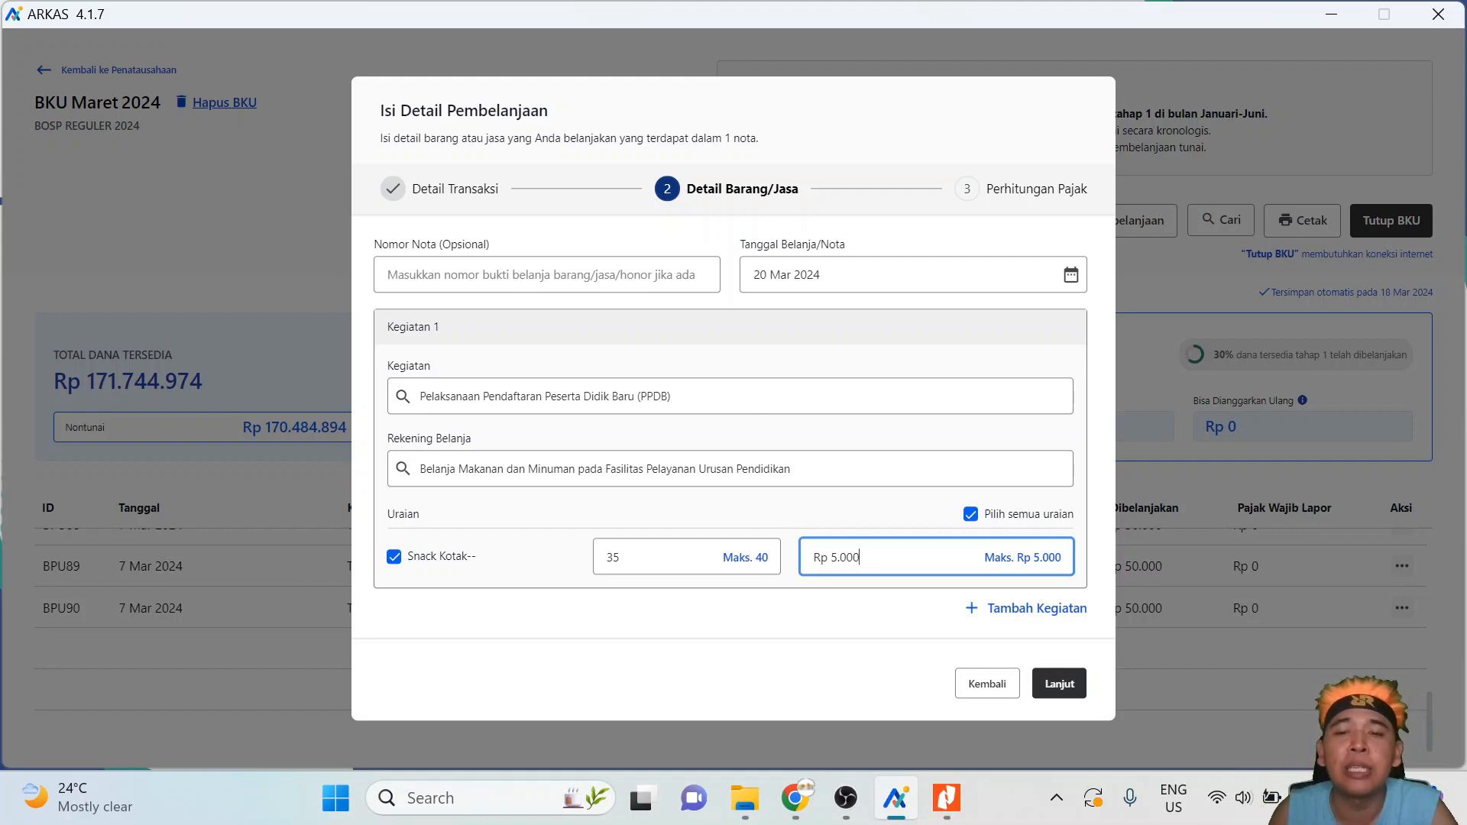
drag(861, 557, 812, 557)
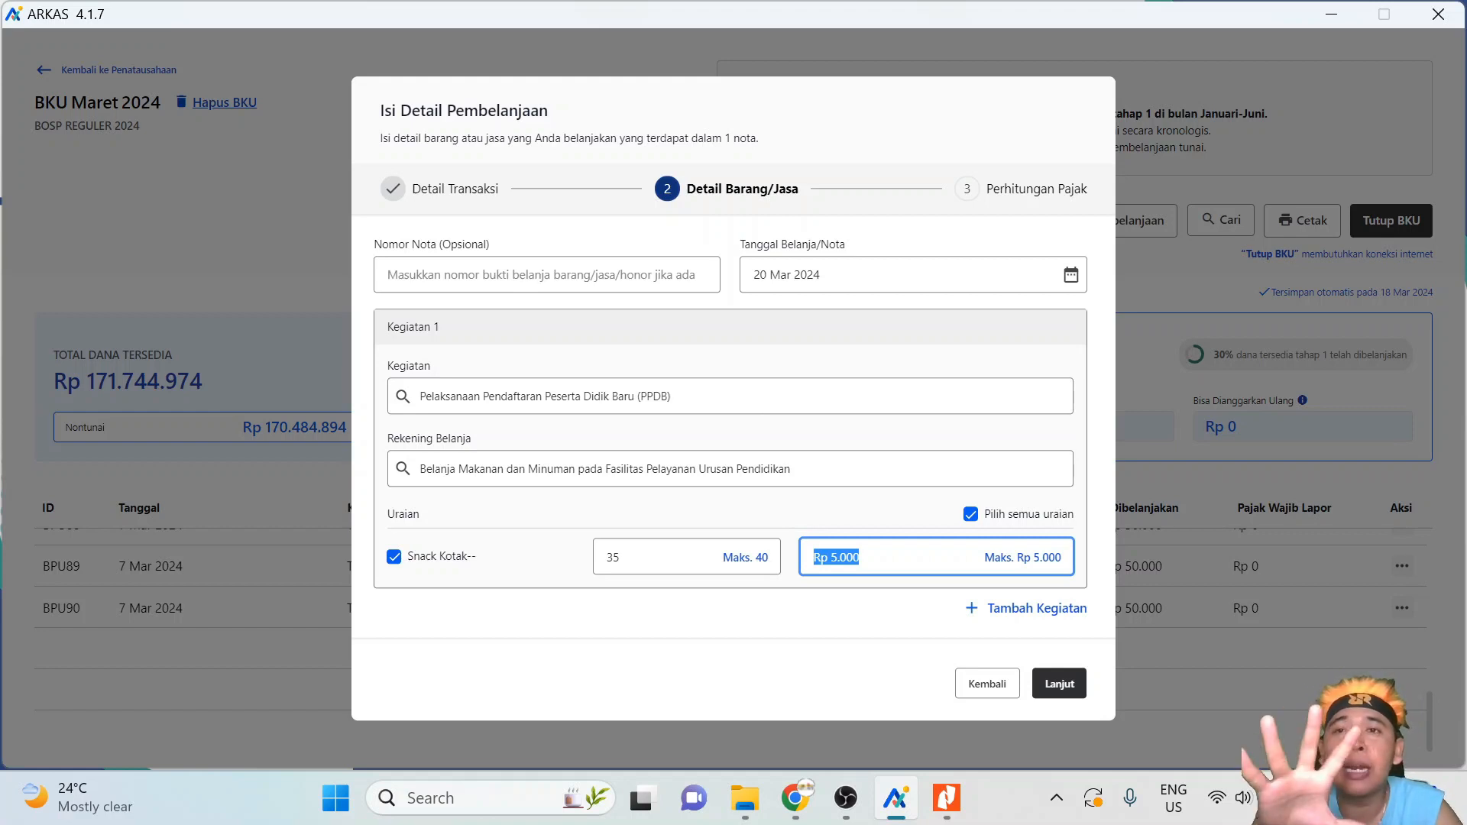
text(4500)
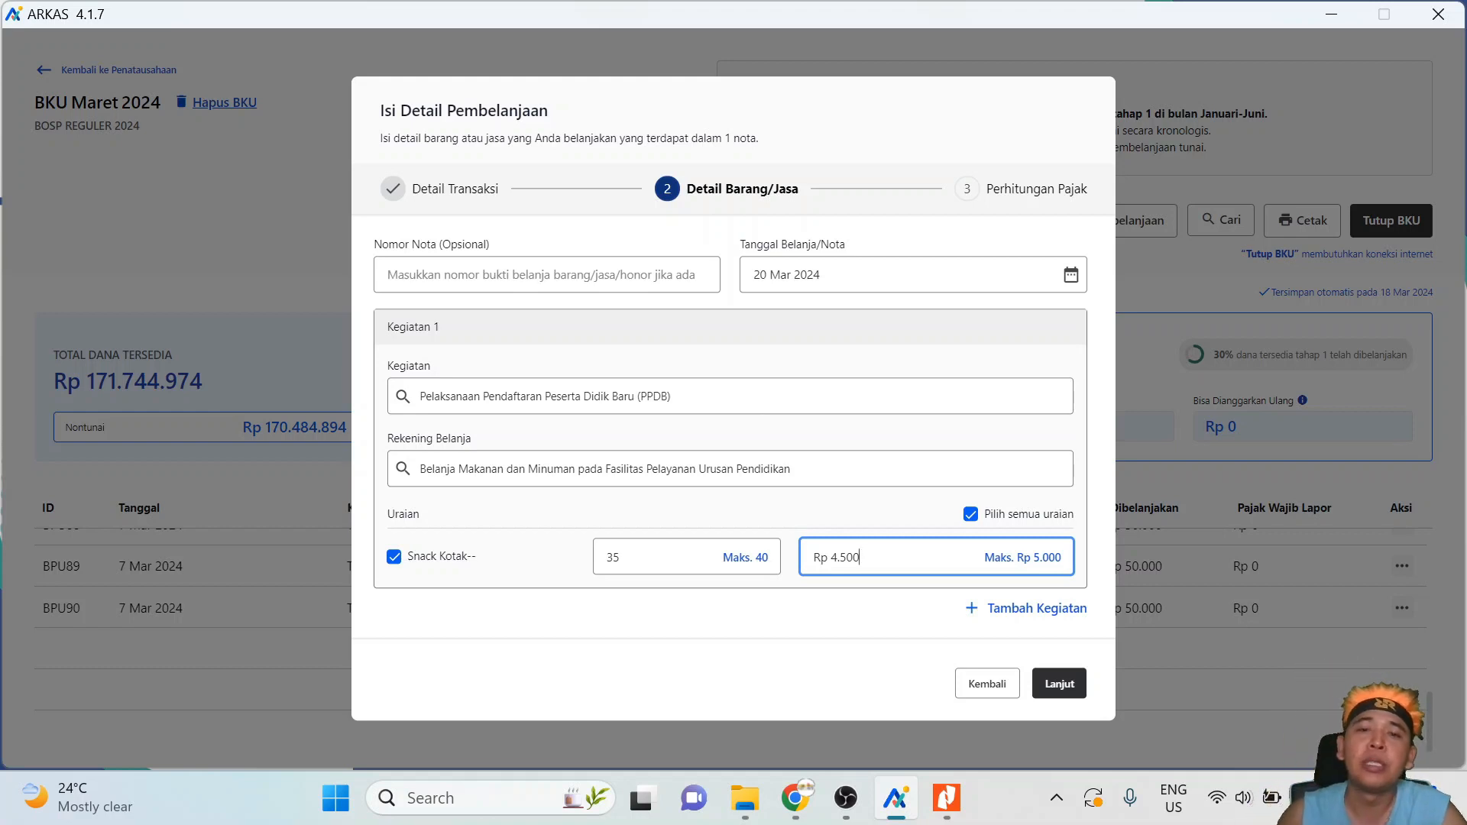
click(1071, 691)
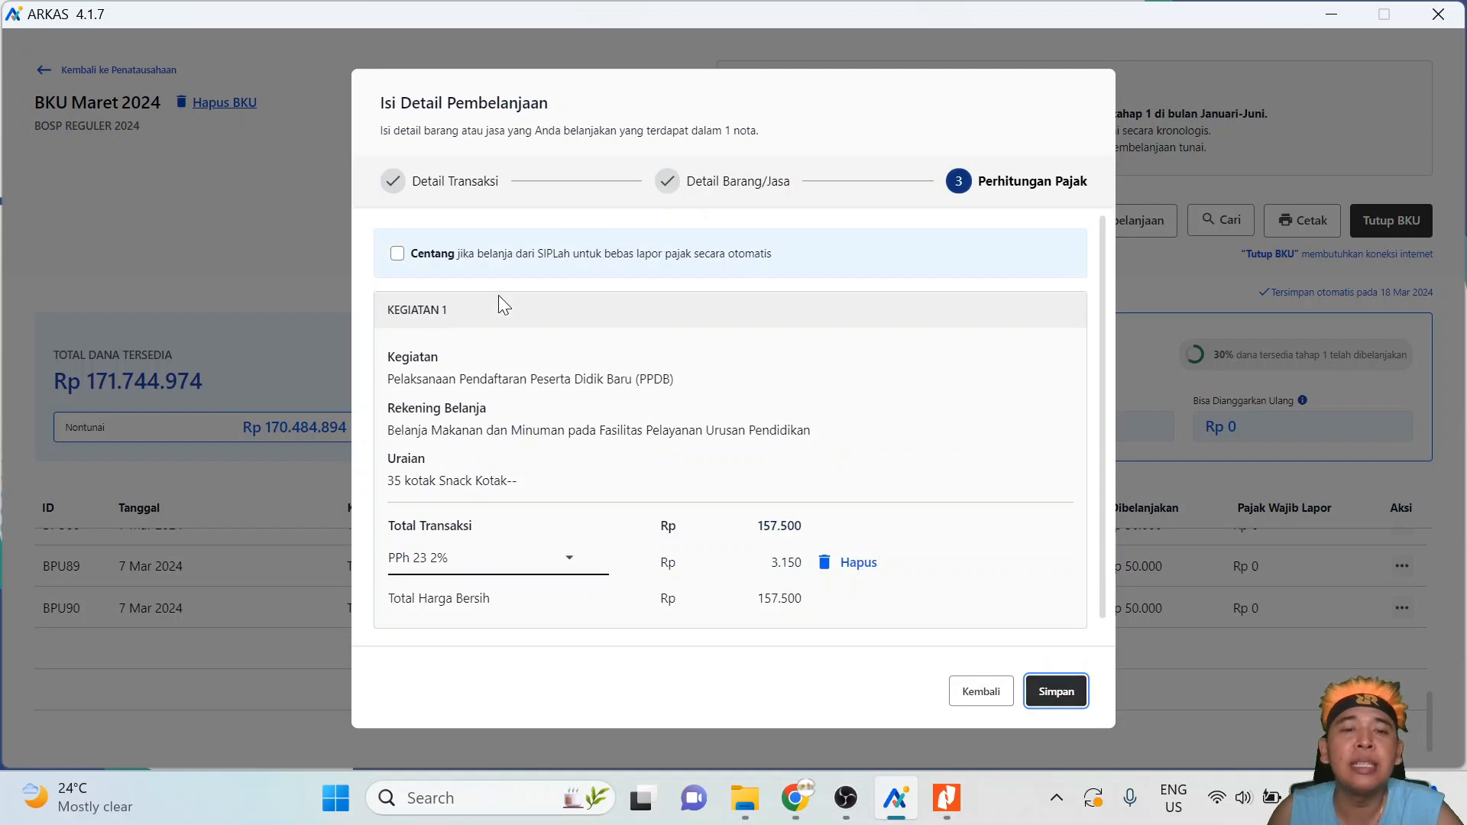
scroll(480, 459, down, 1)
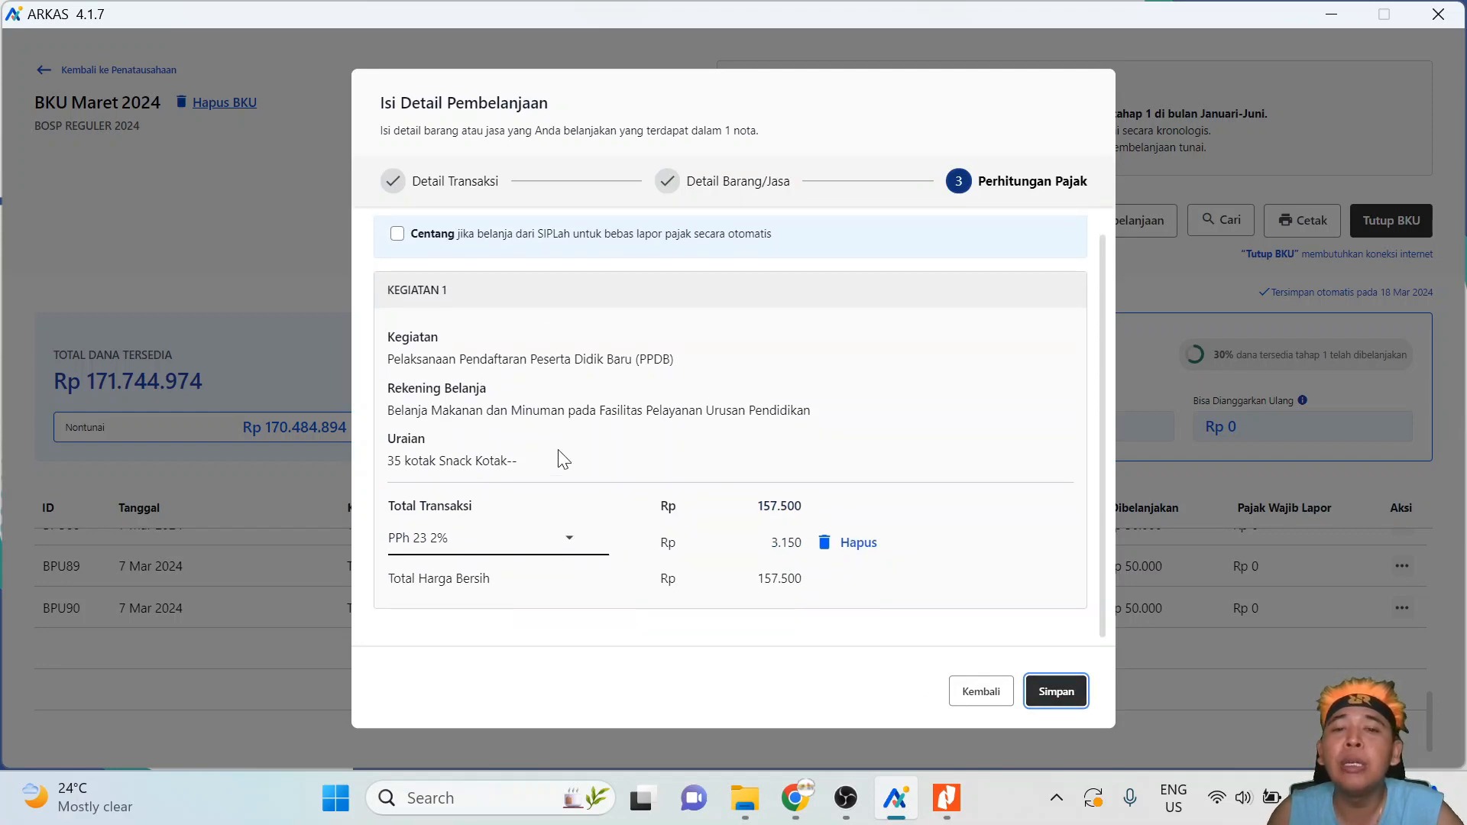